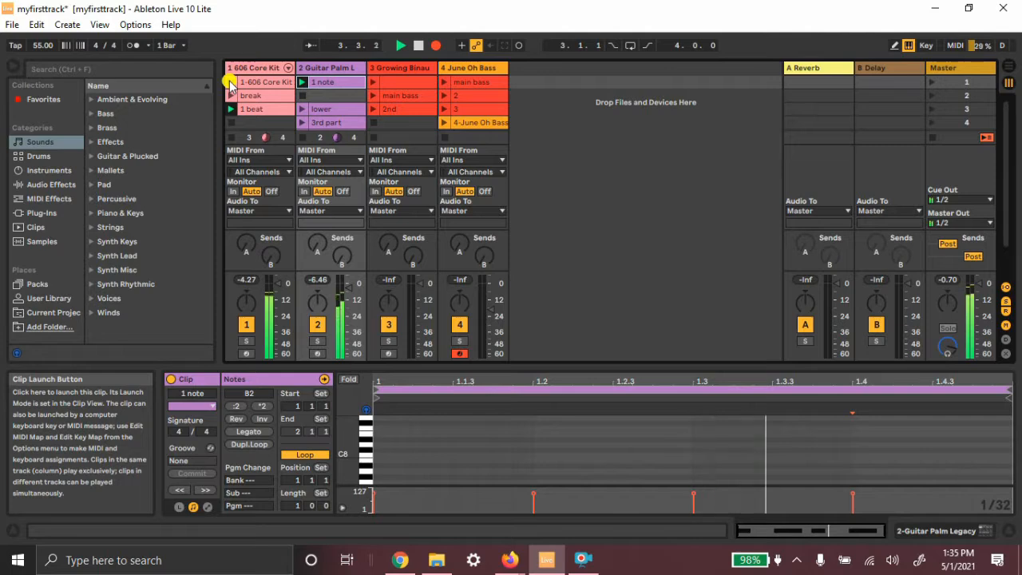
# Launch the 1-606 Core Kit and 3rd part clips, add main bass with break, and switch to lower and 1 beat
pyautogui.click(230, 83)
pyautogui.click(302, 122)
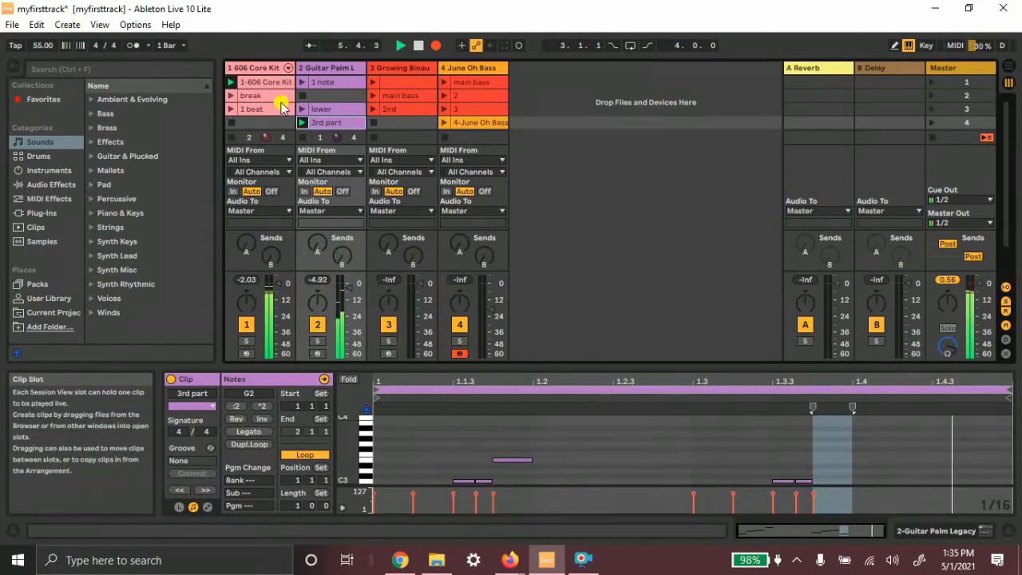
pyautogui.click(371, 96)
pyautogui.click(240, 96)
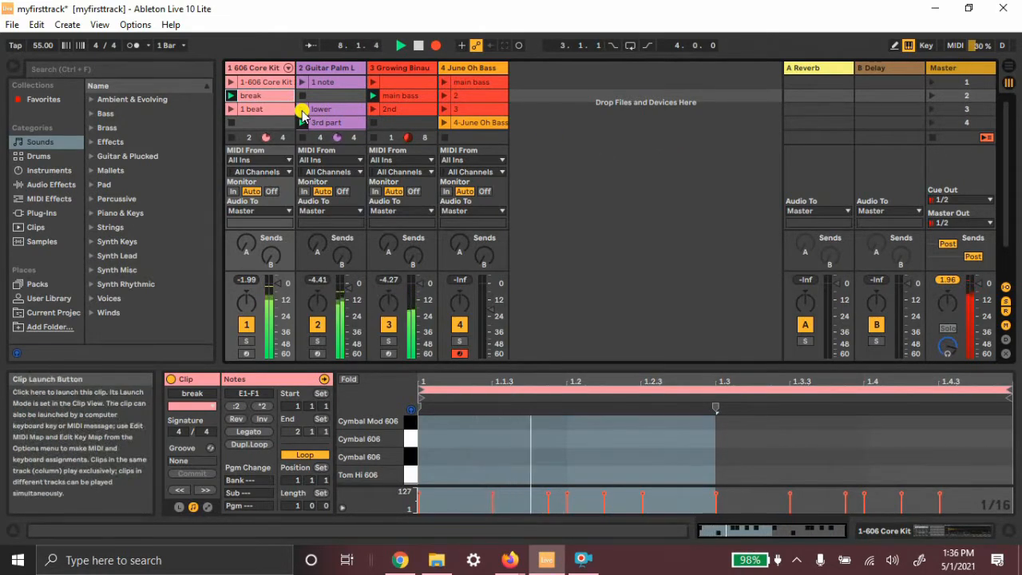
pyautogui.click(302, 111)
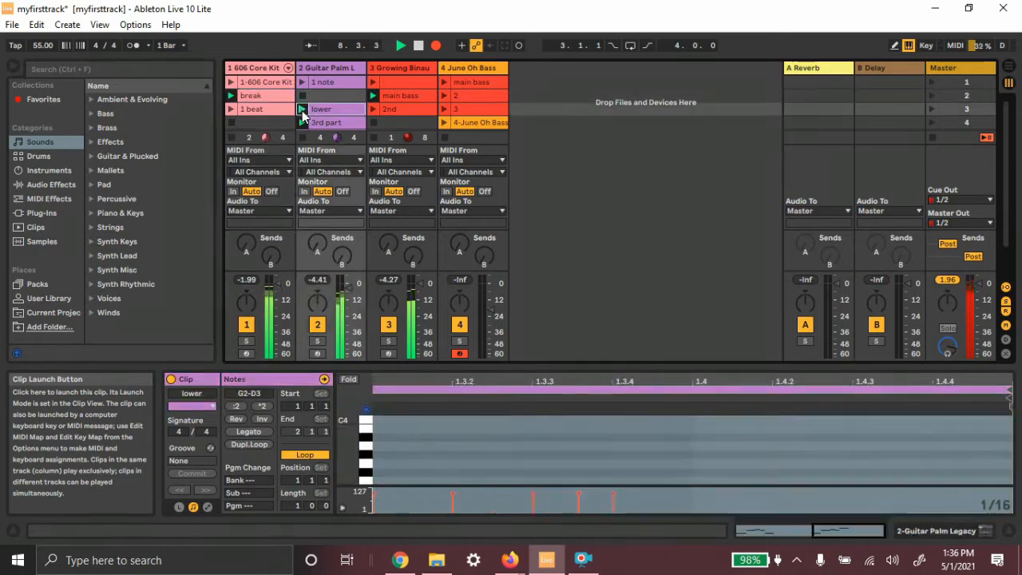
pyautogui.click(234, 111)
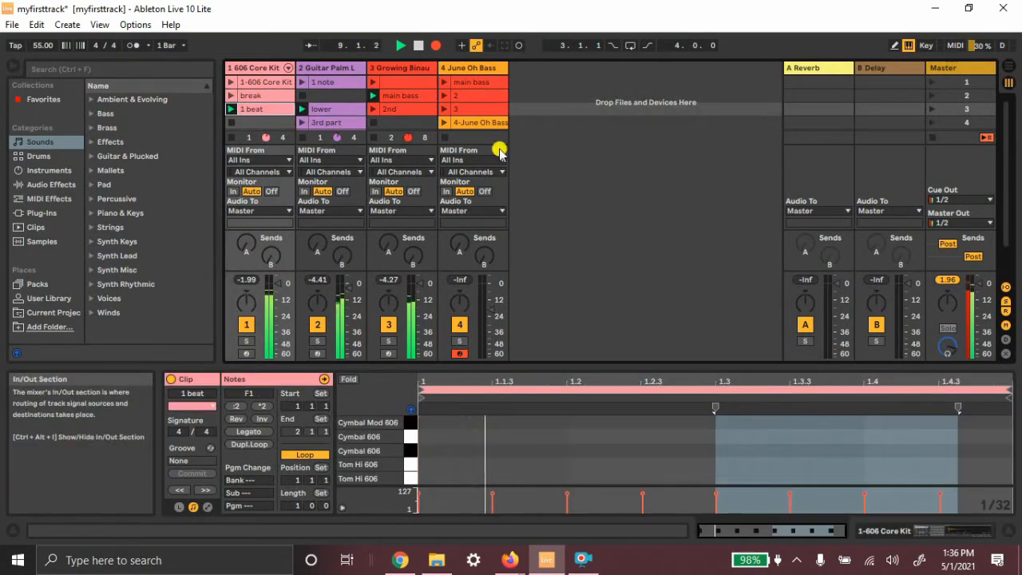
# Play the 1-606 Core Kit, 3rd part and 2nd clips, try 1 note and 1 beat, and stop playback
pyautogui.click(231, 83)
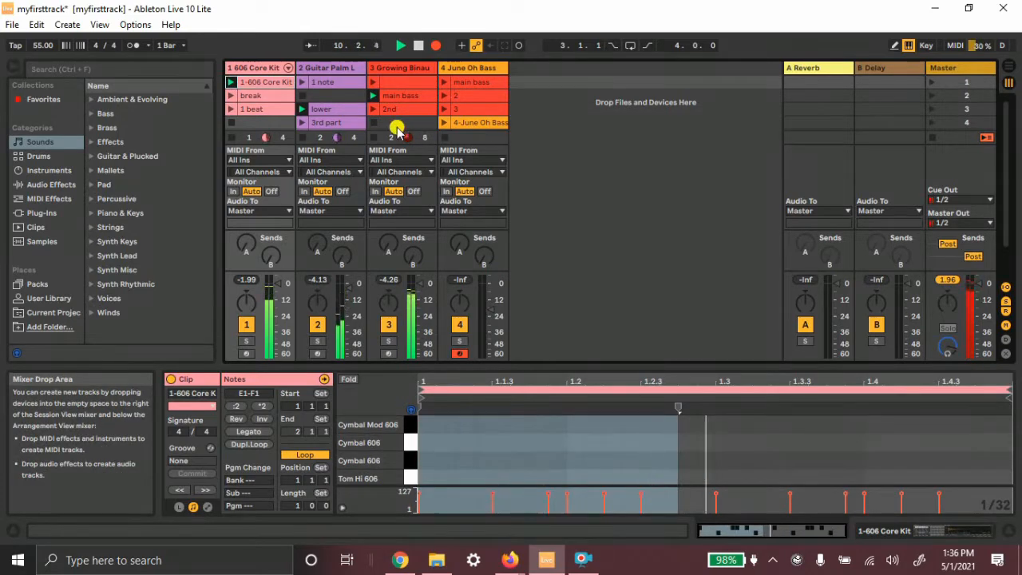
pyautogui.click(303, 124)
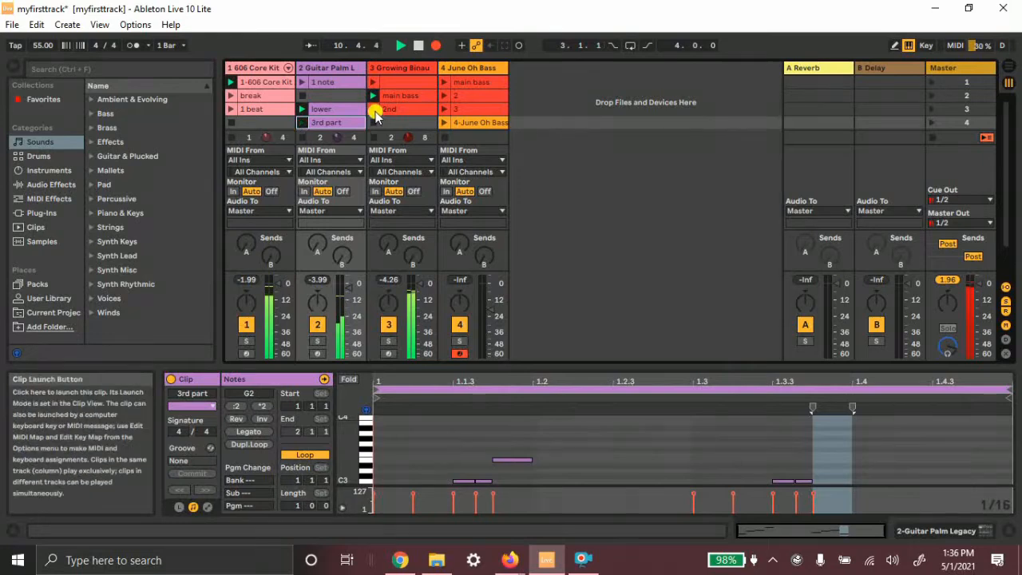
pyautogui.click(373, 109)
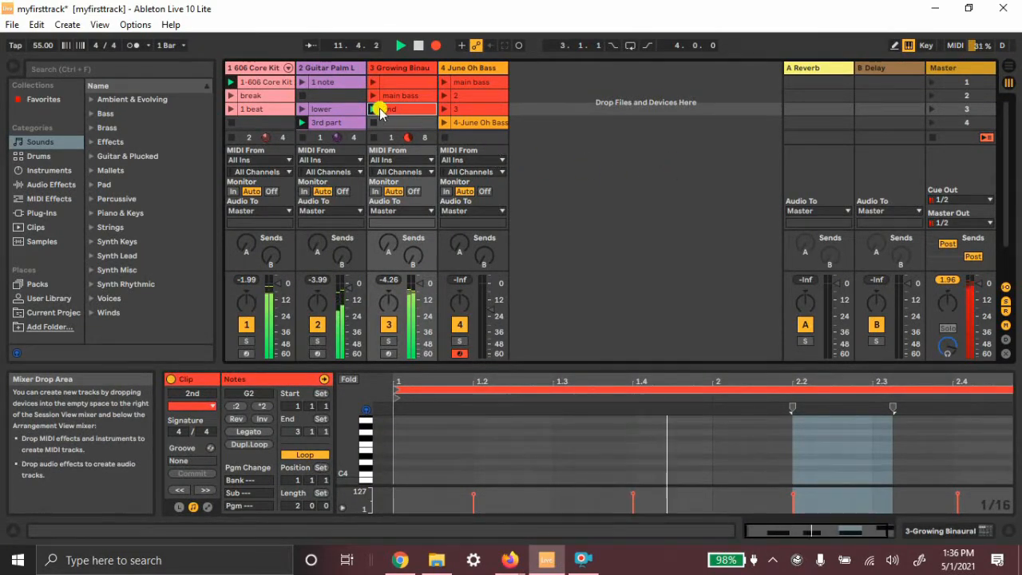
pyautogui.click(311, 88)
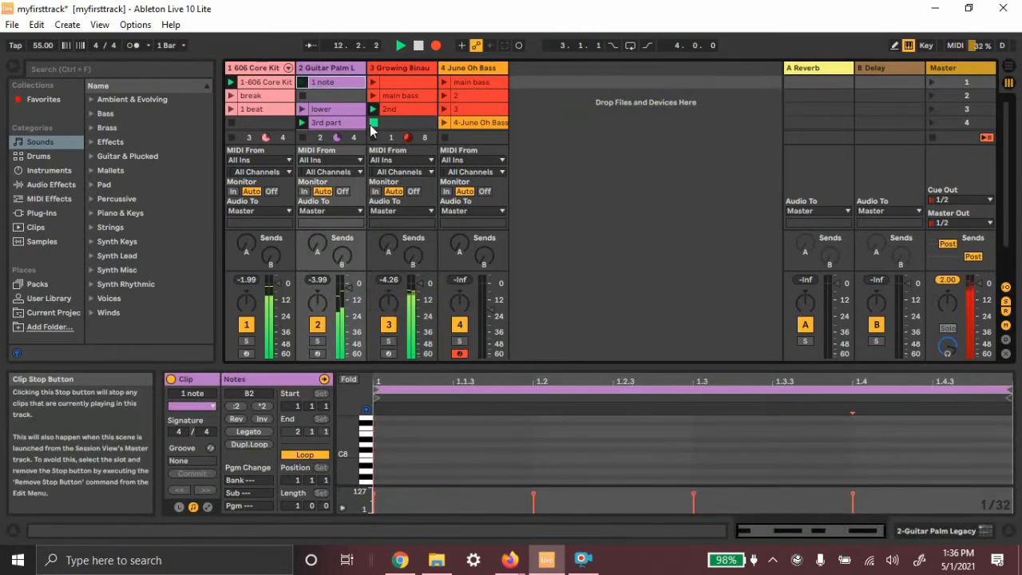
pyautogui.click(249, 109)
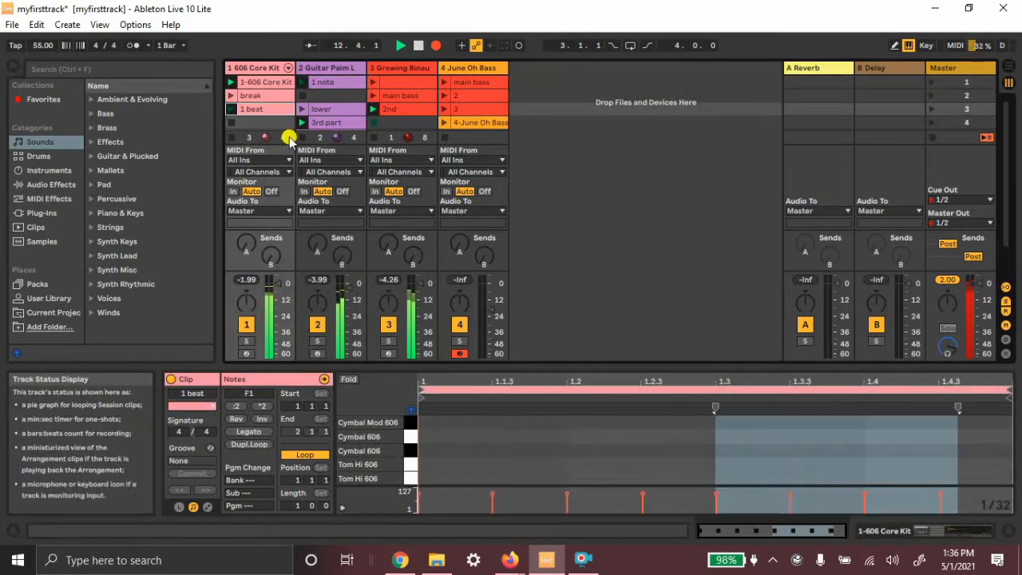
pyautogui.click(304, 96)
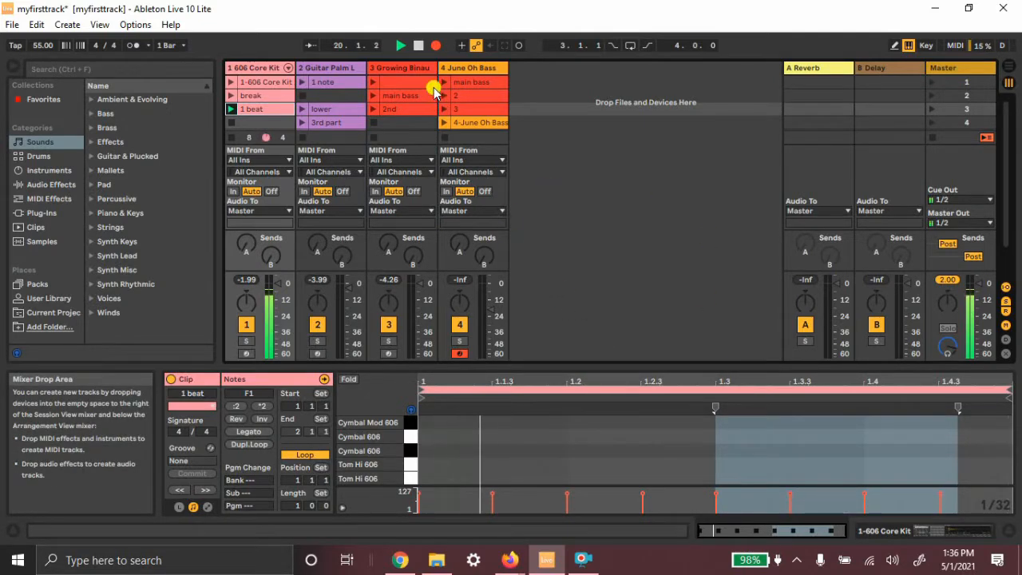
pyautogui.click(417, 46)
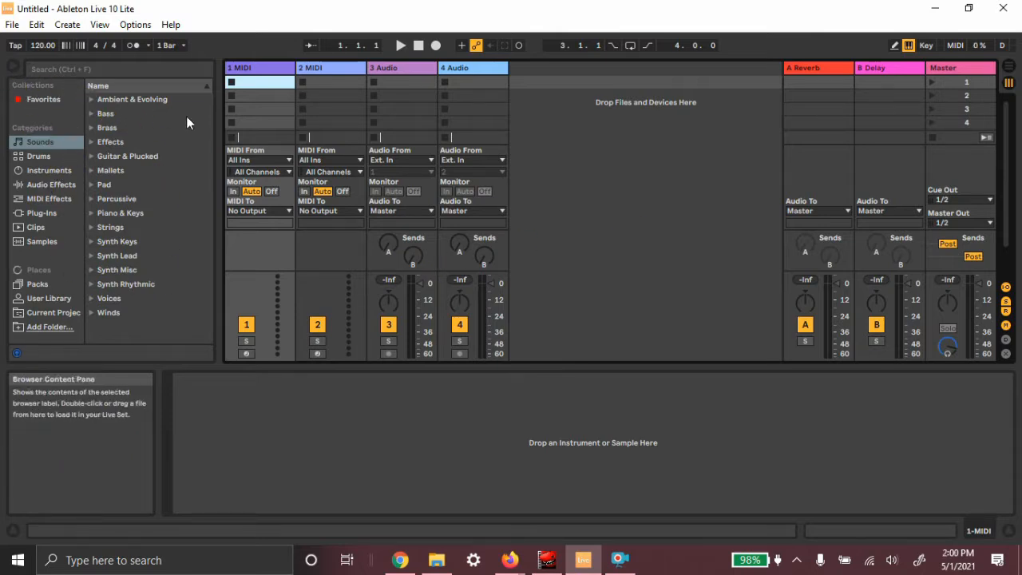
# Look over the sound categories in the browser, including Bass, Effects, Piano & Keys, Percussive and Guitar & Plucked
pyautogui.click(124, 117)
pyautogui.click(112, 142)
pyautogui.click(102, 214)
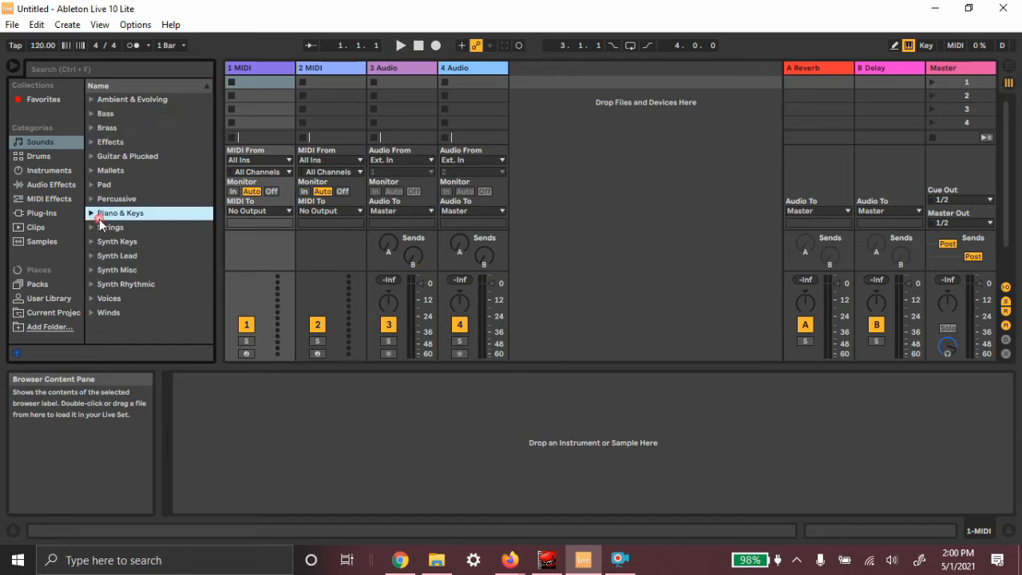
pyautogui.click(124, 199)
pyautogui.click(106, 156)
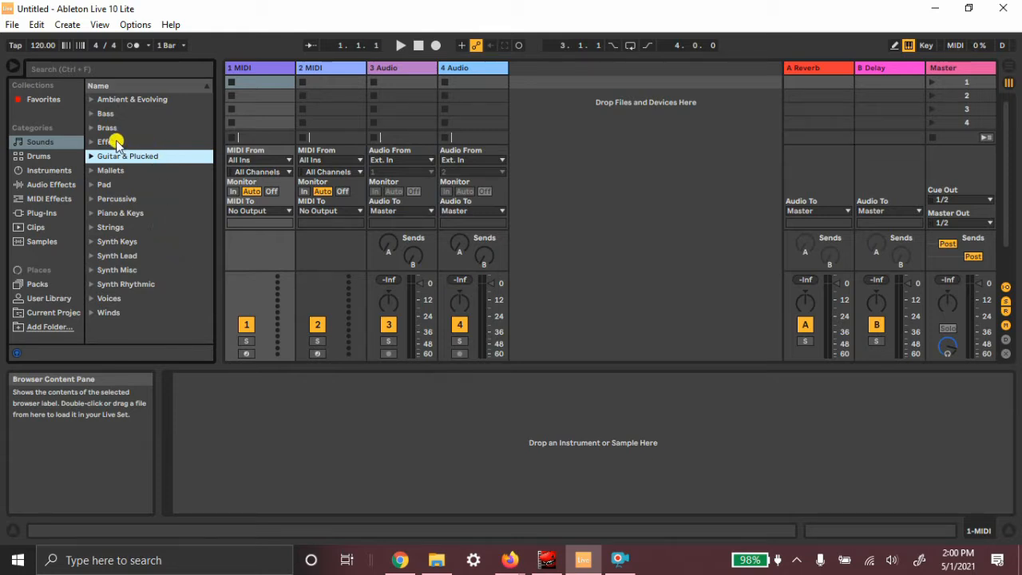
pyautogui.click(56, 143)
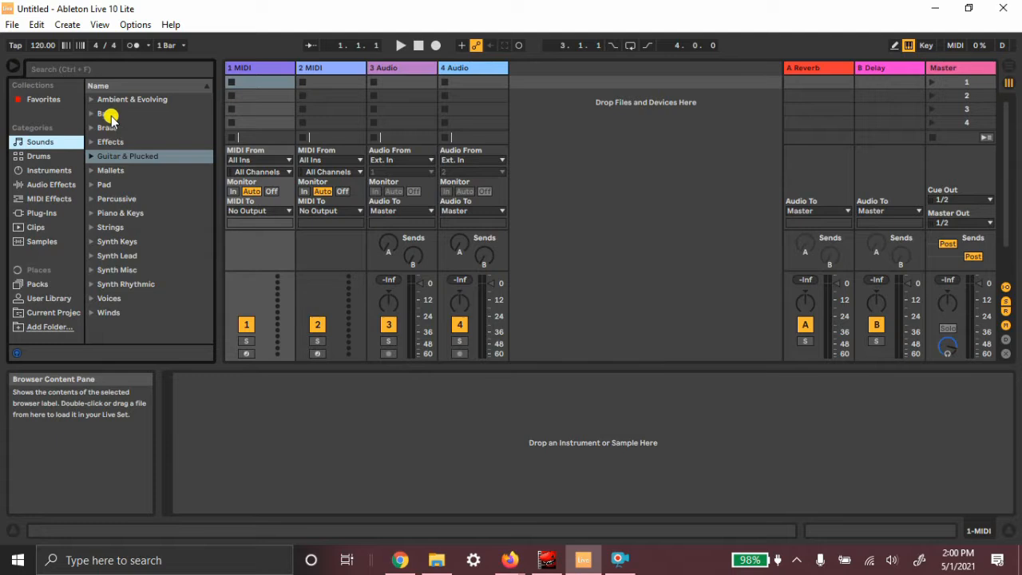
# Expand the Percussive sounds, preview 808 Pitch Boom.adg, and look over the Mallets, Effects and Bass categories
pyautogui.doubleClick(127, 202)
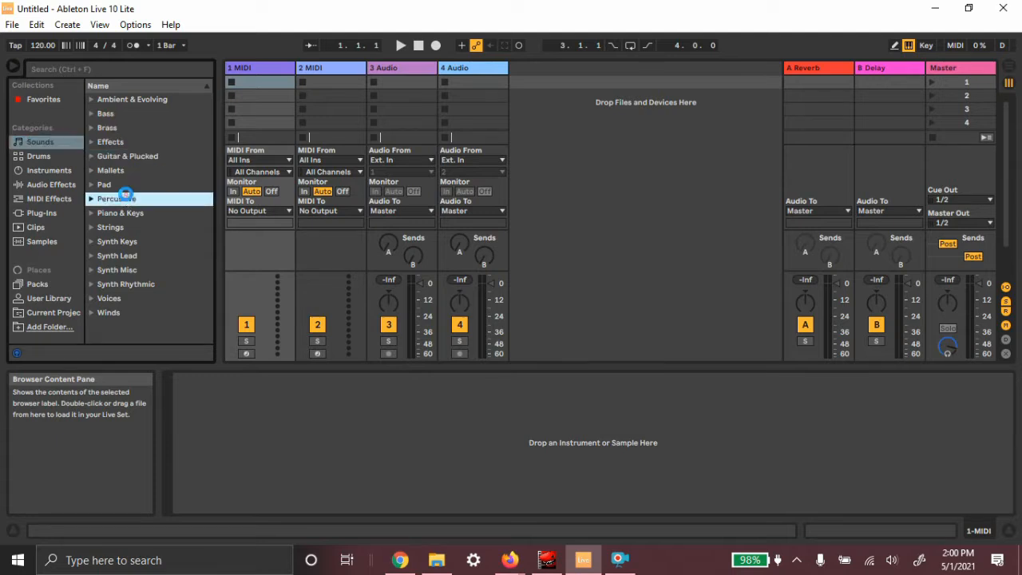
pyautogui.click(169, 217)
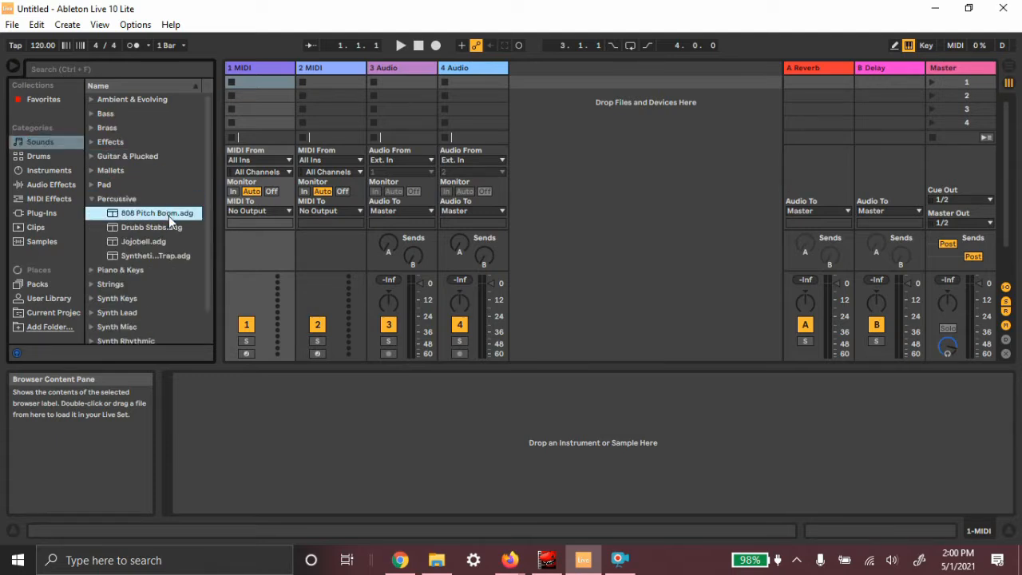
pyautogui.click(169, 220)
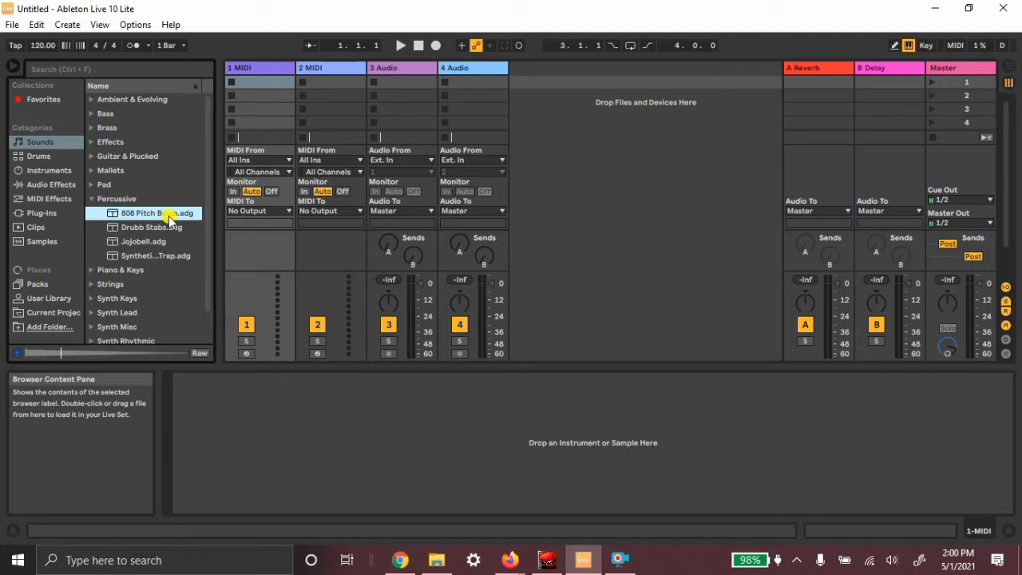
pyautogui.click(117, 170)
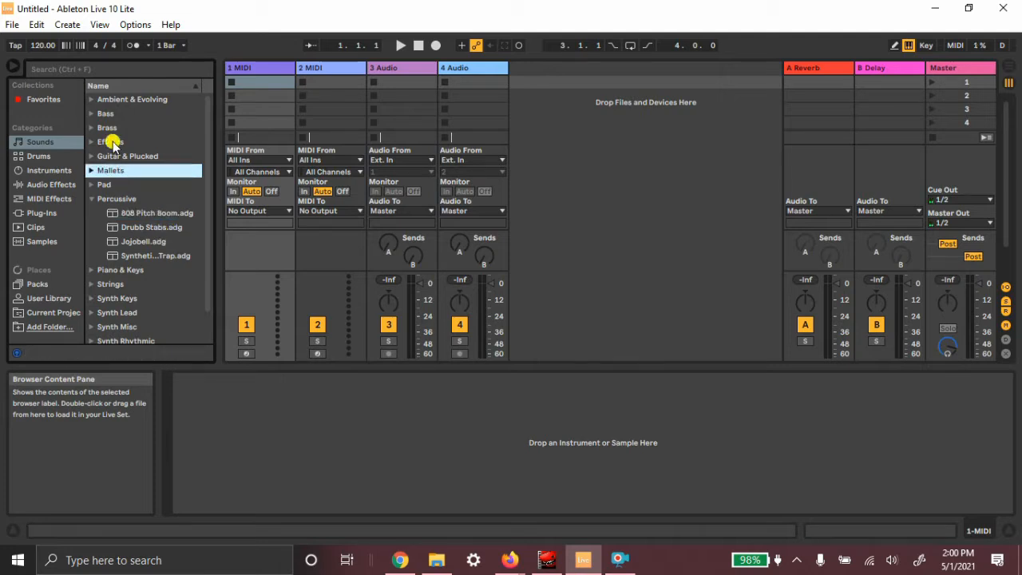
pyautogui.click(112, 142)
pyautogui.click(104, 113)
pyautogui.moveTo(207, 137); pyautogui.dragTo(208, 81)
# Load 808 Core Kit.adg from the drum presets onto the first MIDI track and record an empty clip in its first slot
pyautogui.click(58, 156)
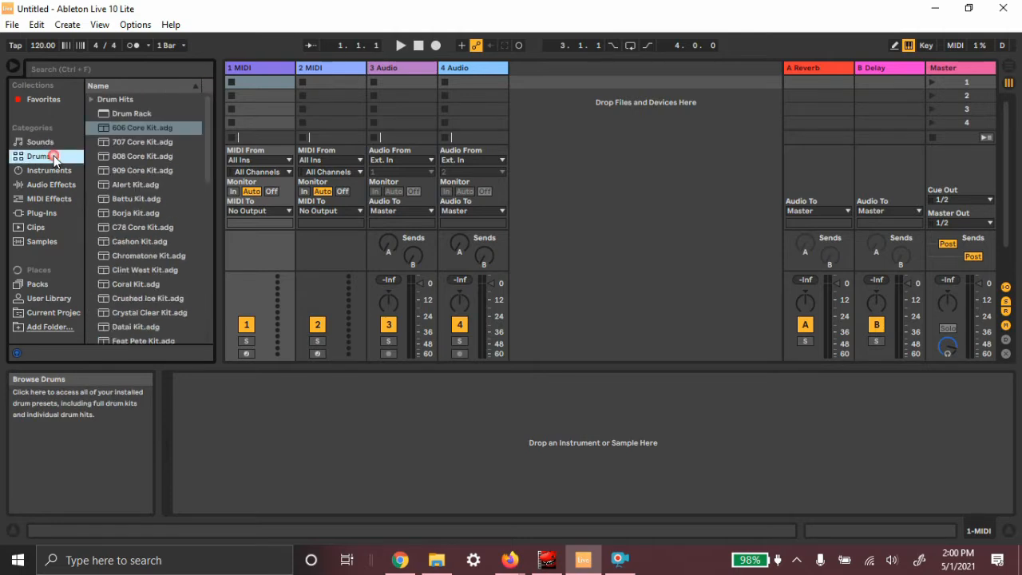
pyautogui.click(147, 160)
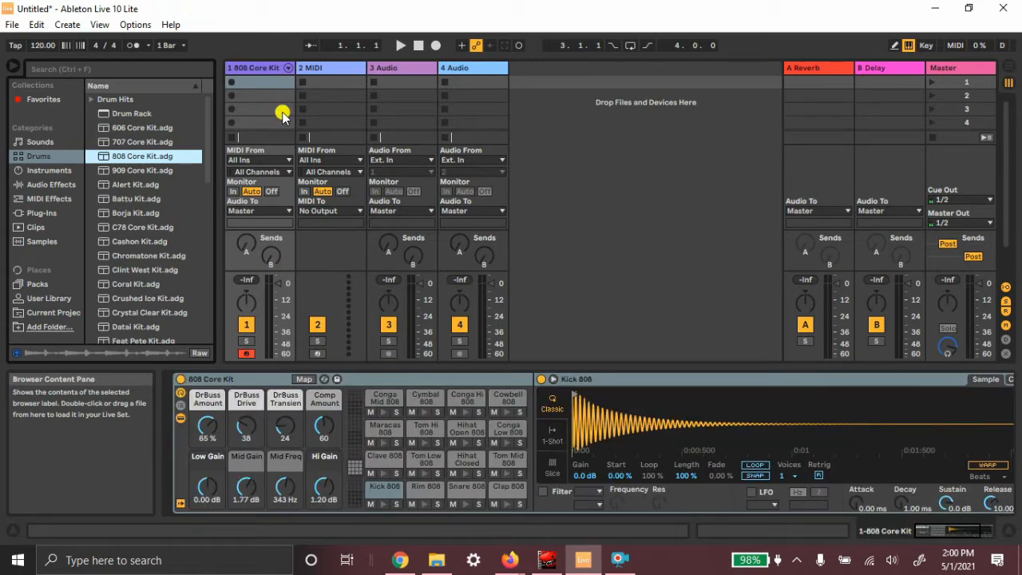
pyautogui.click(238, 82)
pyautogui.click(231, 82)
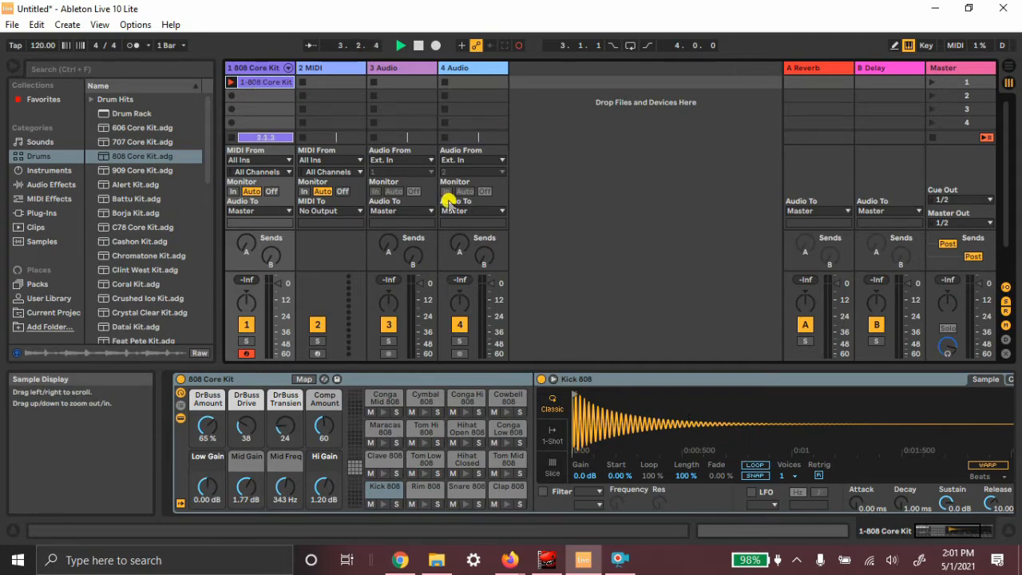
pyautogui.click(417, 44)
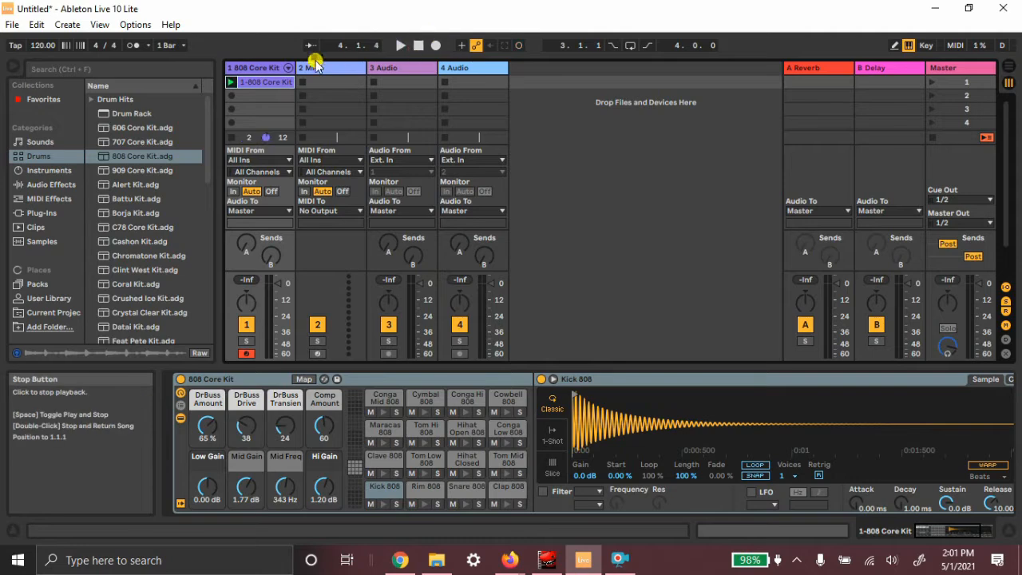
# In an enlarged note editor for the recorded clip, add Kick 808 notes at 1.1.1 and 1.1.4 and Snare 808 notes at 1.1.2 and 1.2.1
pyautogui.click(781, 532)
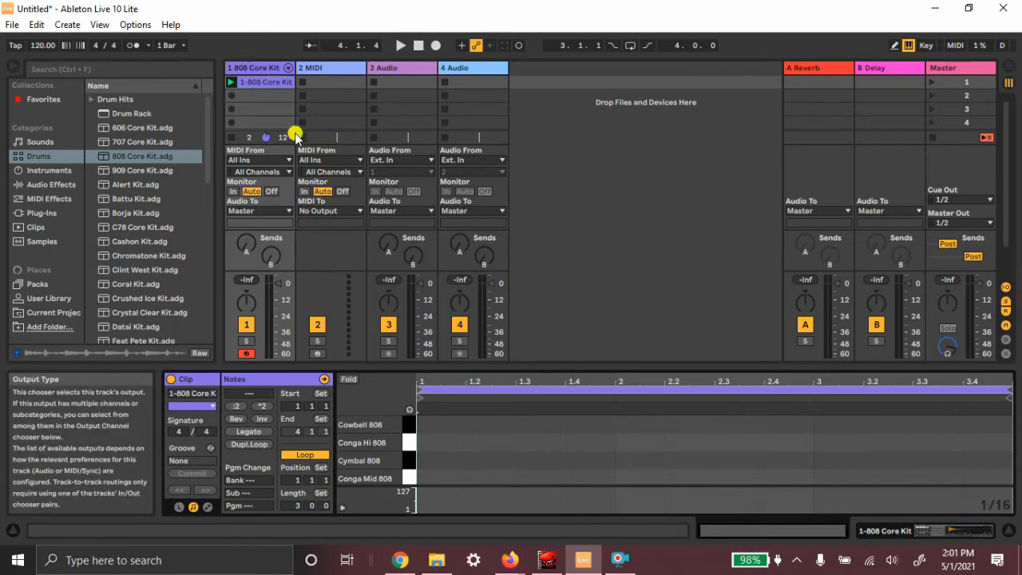
pyautogui.moveTo(687, 368); pyautogui.dragTo(692, 111)
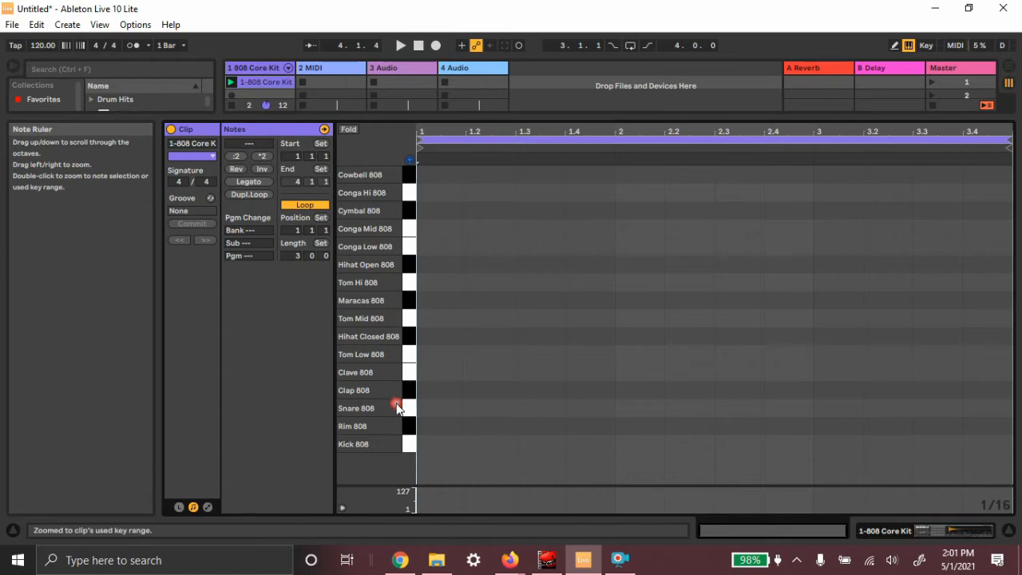
pyautogui.click(429, 441)
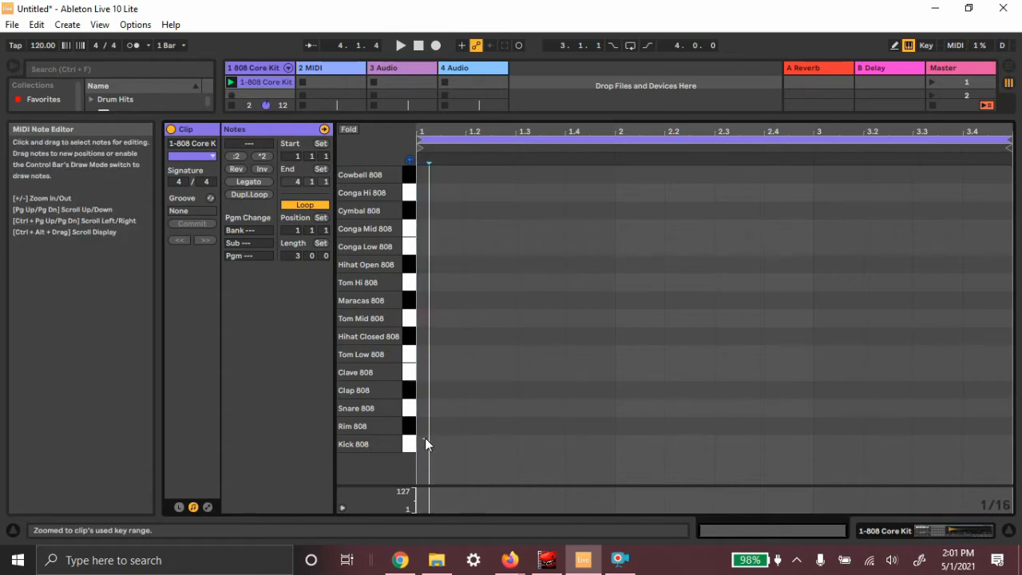
pyautogui.doubleClick(424, 444)
pyautogui.click(435, 424)
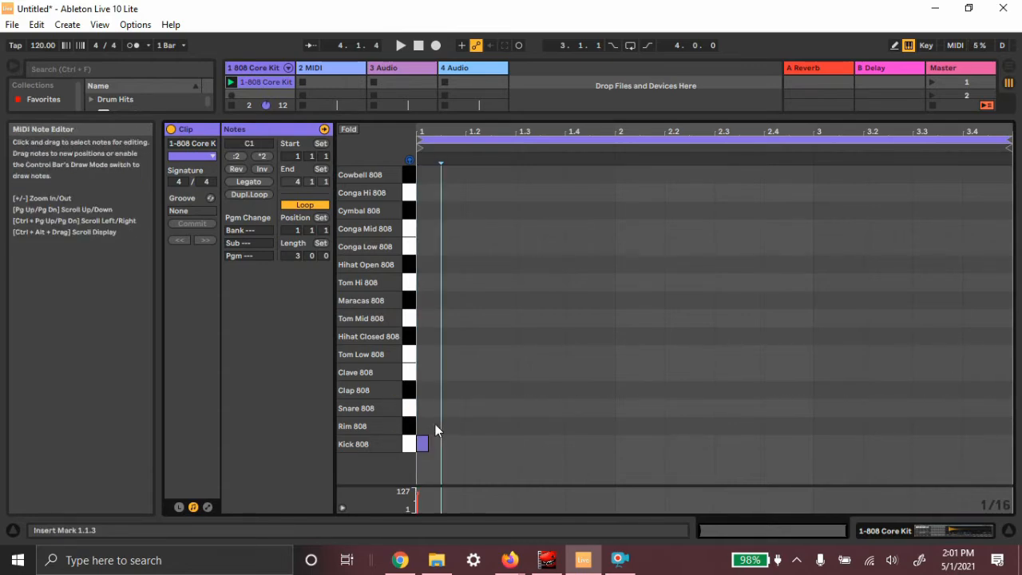
pyautogui.doubleClick(435, 409)
pyautogui.doubleClick(460, 444)
pyautogui.click(475, 409)
pyautogui.doubleClick(475, 409)
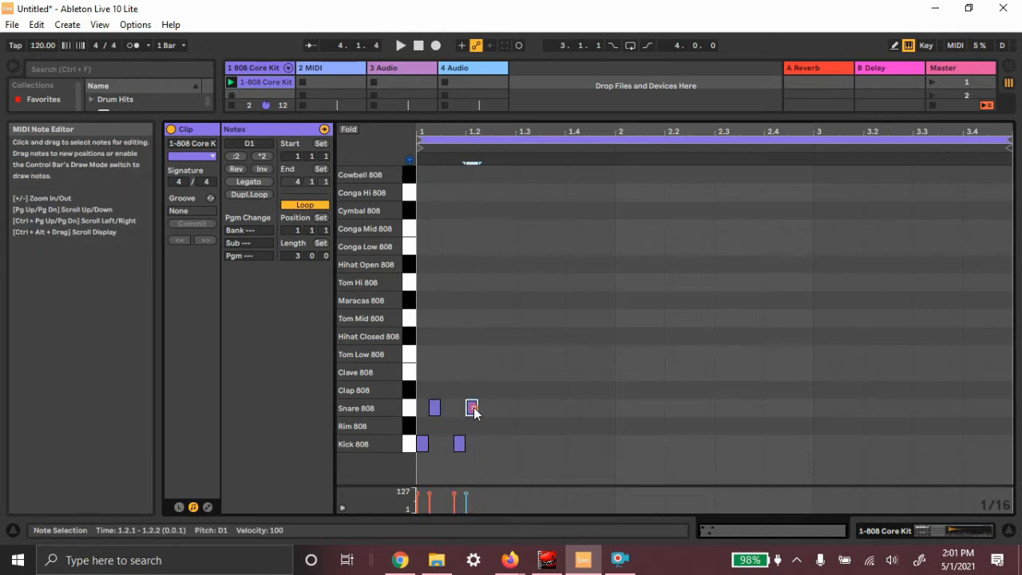
# With the clip playing, copy the four kick and snare notes and paste them at 1.4.1, 2.2.3 and 3.1.4
pyautogui.click(401, 46)
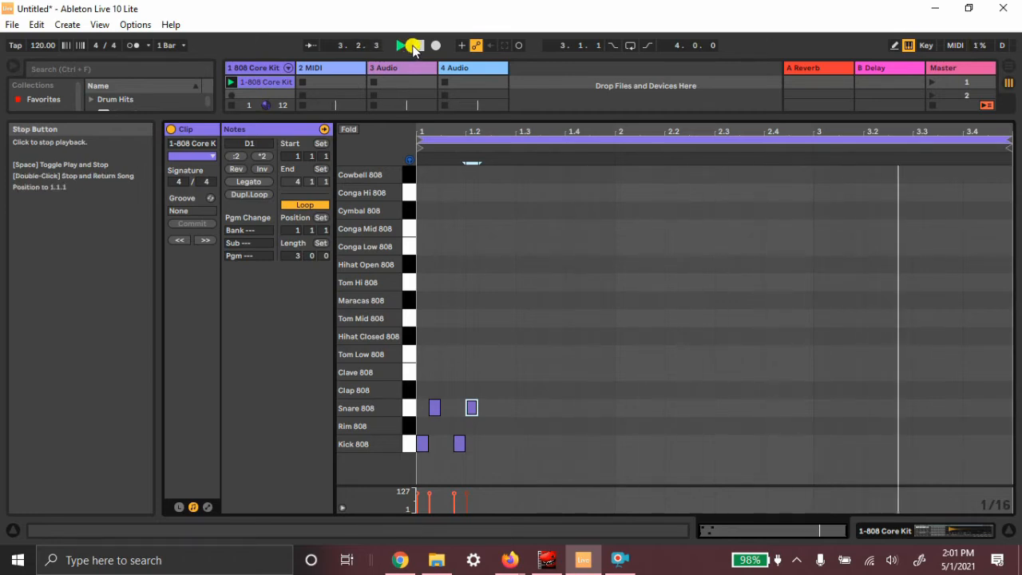
pyautogui.moveTo(494, 345); pyautogui.dragTo(416, 467)
pyautogui.hotkey('ctrl', 'c')
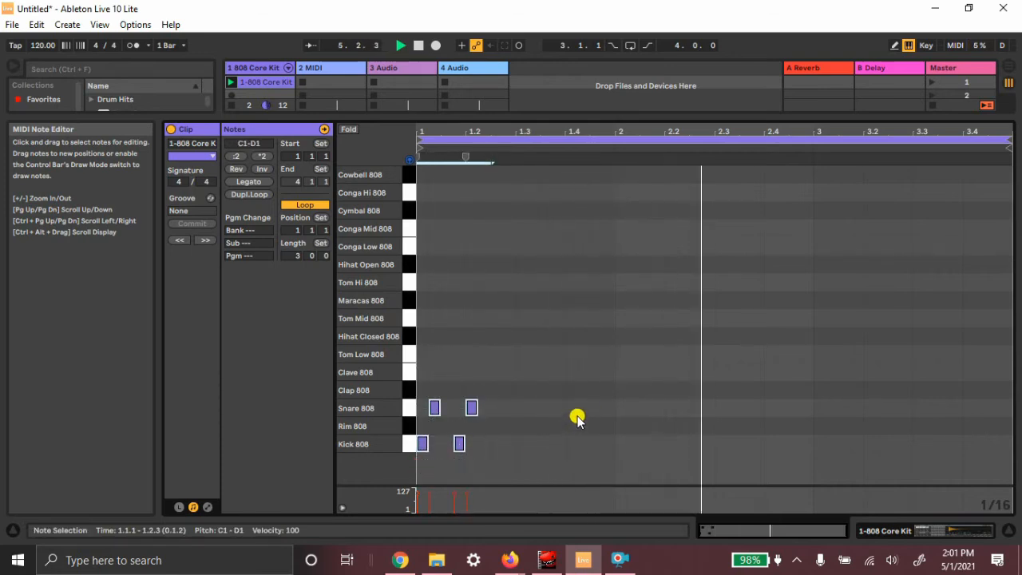
pyautogui.click(570, 359)
pyautogui.hotkey('ctrl', 'v')
pyautogui.click(692, 321)
pyautogui.hotkey('ctrl', 'v')
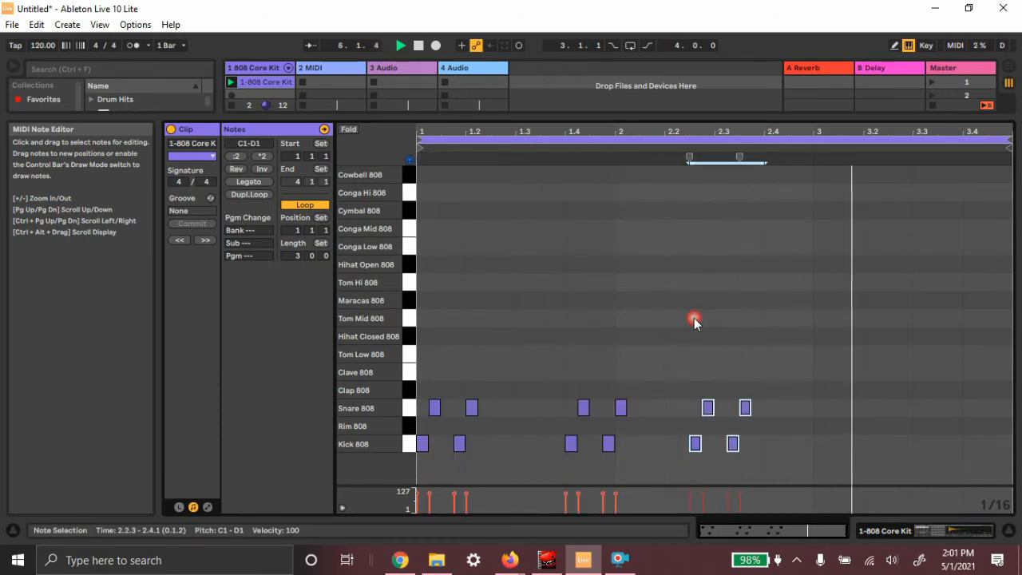
pyautogui.click(849, 355)
pyautogui.hotkey('ctrl', 'v')
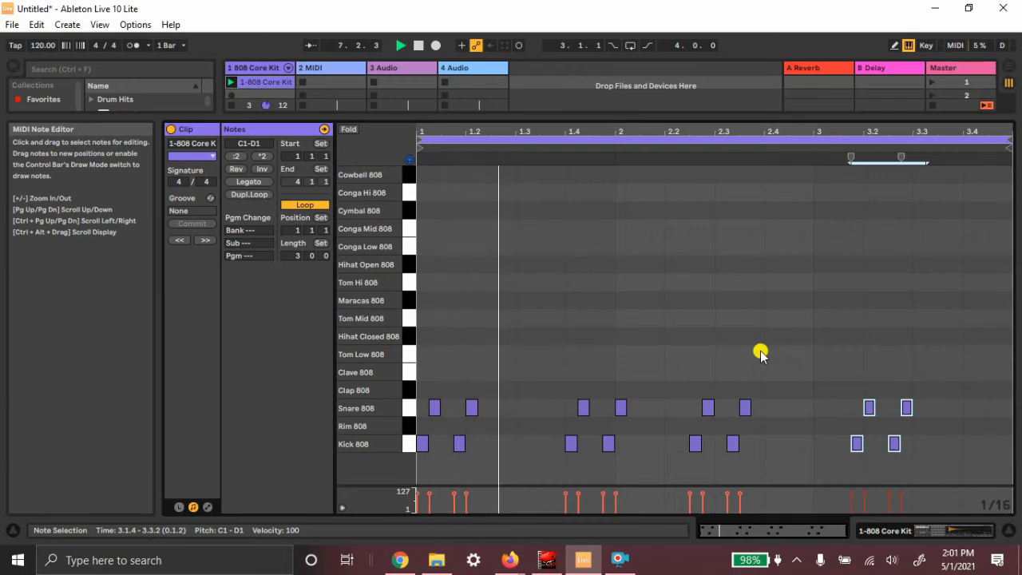
# Add Tom Mid 808 notes at 1.3.1 and 2.1.3, Tom Low 808 at 1.1.4, 2.3.2 and 3.1.2, and Hihat Closed 808 at 1.2.2
pyautogui.click(650, 308)
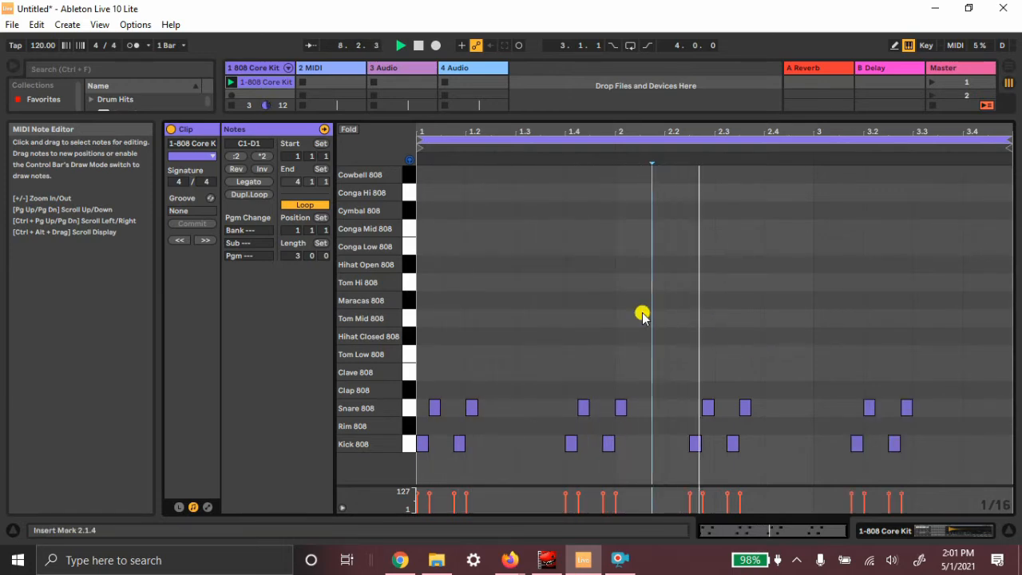
pyautogui.doubleClick(646, 313)
pyautogui.doubleClick(831, 353)
pyautogui.doubleClick(734, 353)
pyautogui.doubleClick(522, 318)
pyautogui.doubleClick(484, 336)
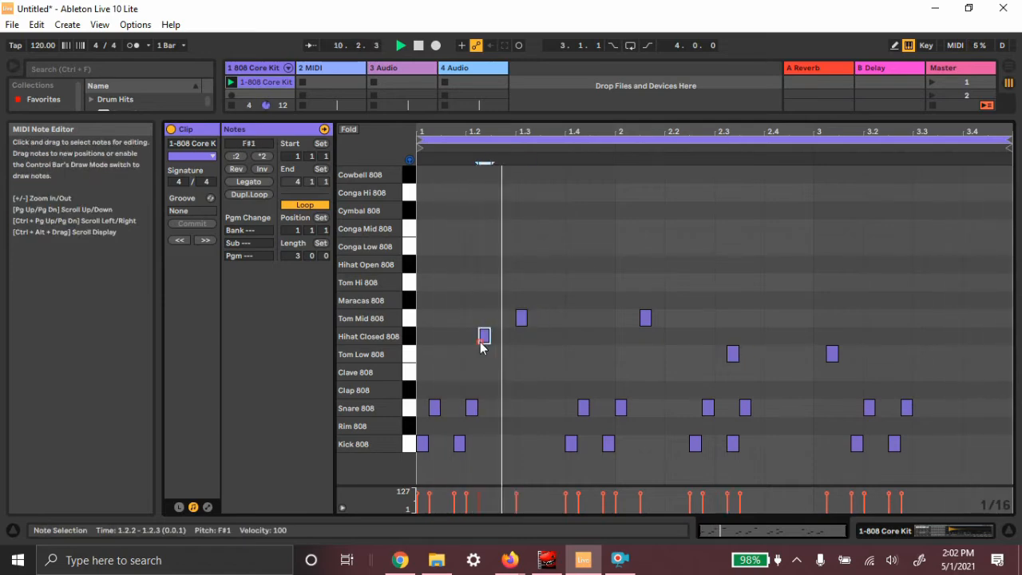
pyautogui.doubleClick(460, 354)
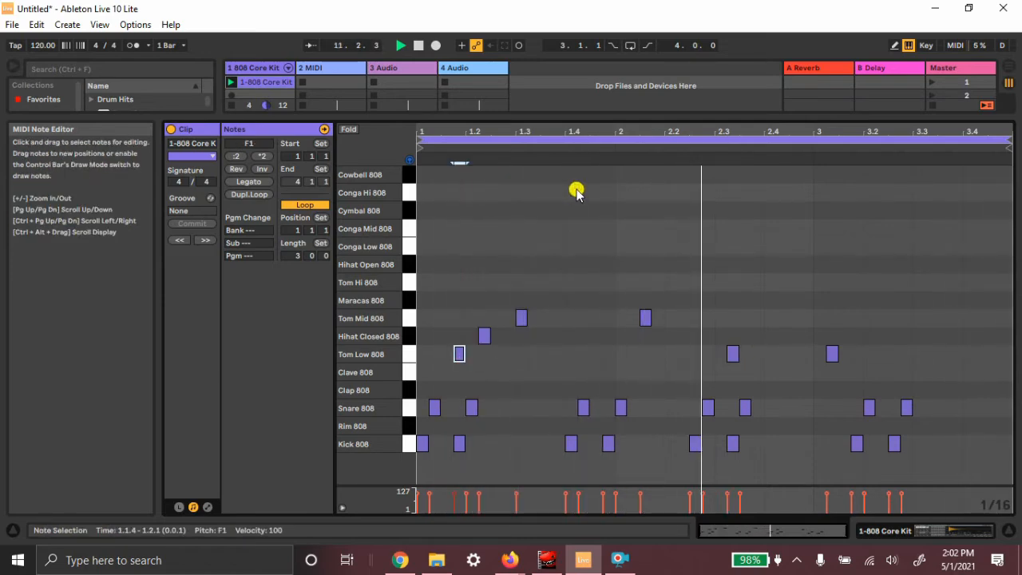
# Shrink the note editor to bring back the session mixer and browser, and stop playback
pyautogui.moveTo(573, 116); pyautogui.dragTo(543, 347)
pyautogui.click(423, 88)
pyautogui.press('space')
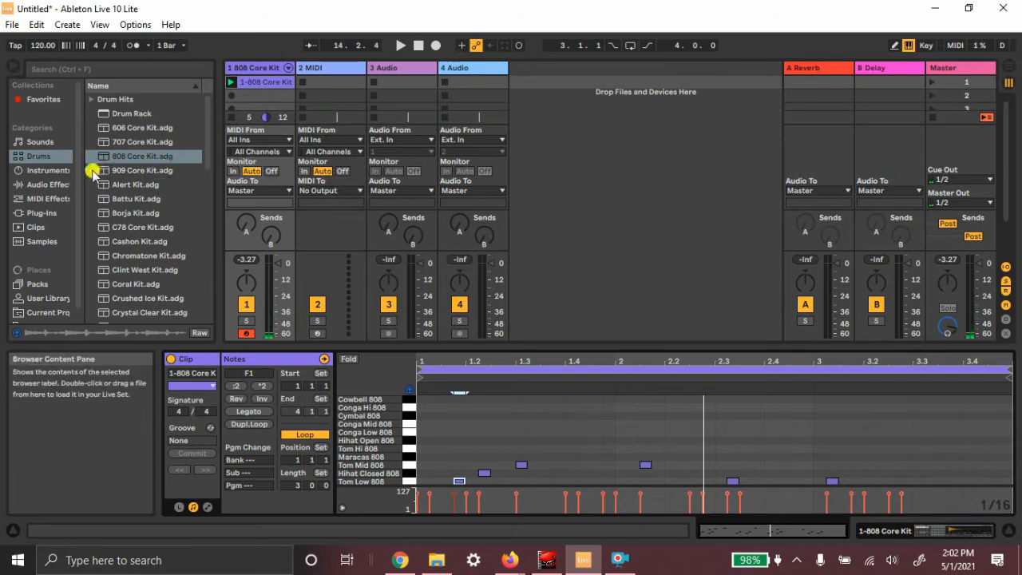
# Load the Guitar Palm Legacy preset from the Guitar & Plucked sounds onto the second MIDI track
pyautogui.click(42, 143)
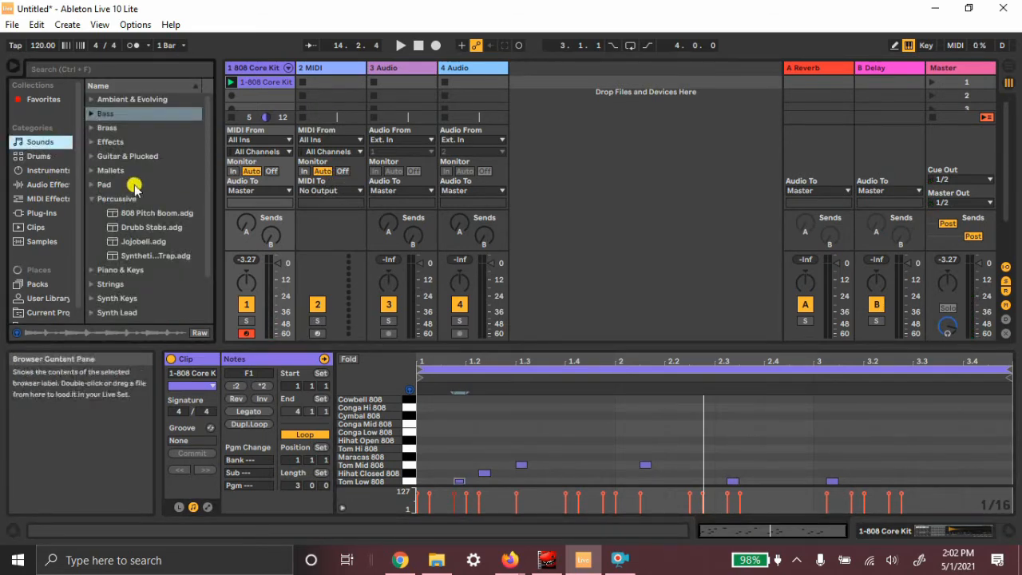
pyautogui.click(128, 144)
pyautogui.doubleClick(128, 158)
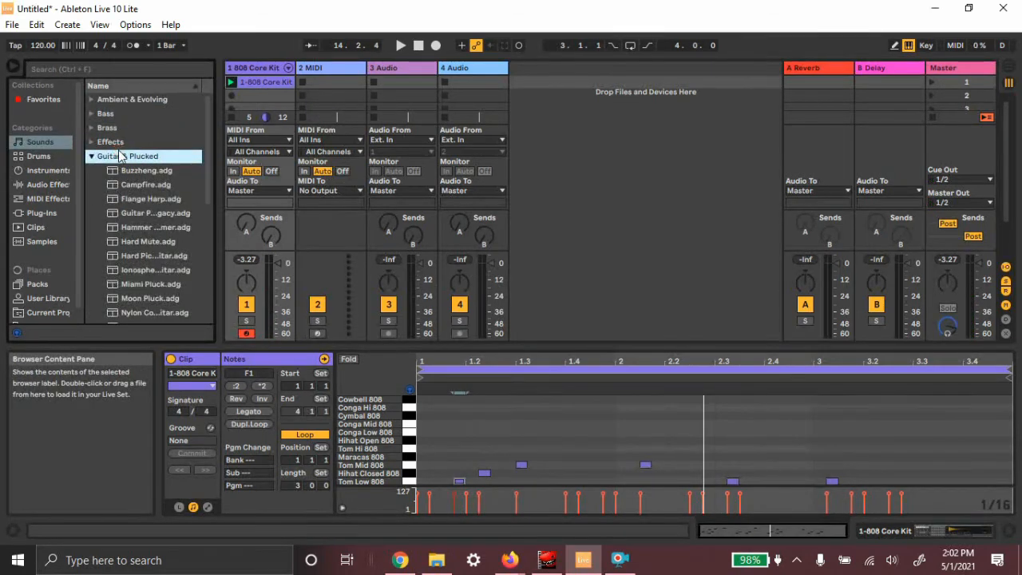
pyautogui.click(155, 213)
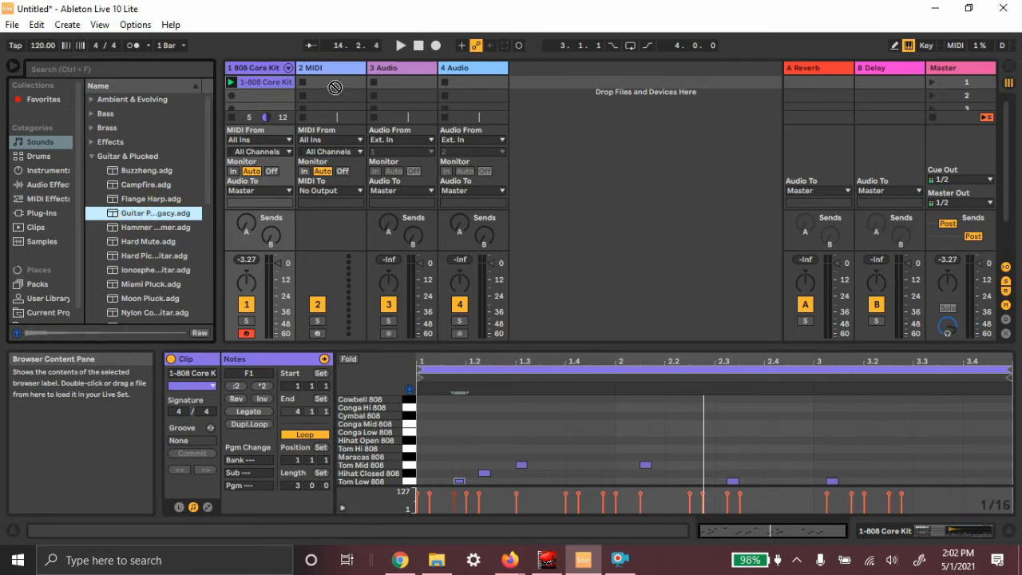
pyautogui.moveTo(334, 82); pyautogui.dragTo(333, 83)
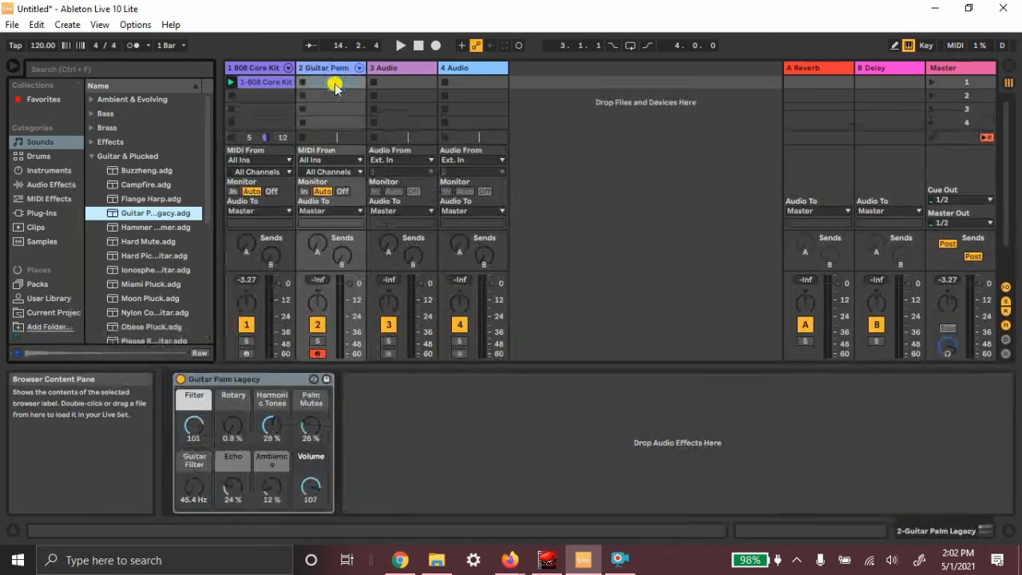
# Record a new clip in the guitar track's first slot, stop the drum track's clip, and stop playback
pyautogui.click(304, 84)
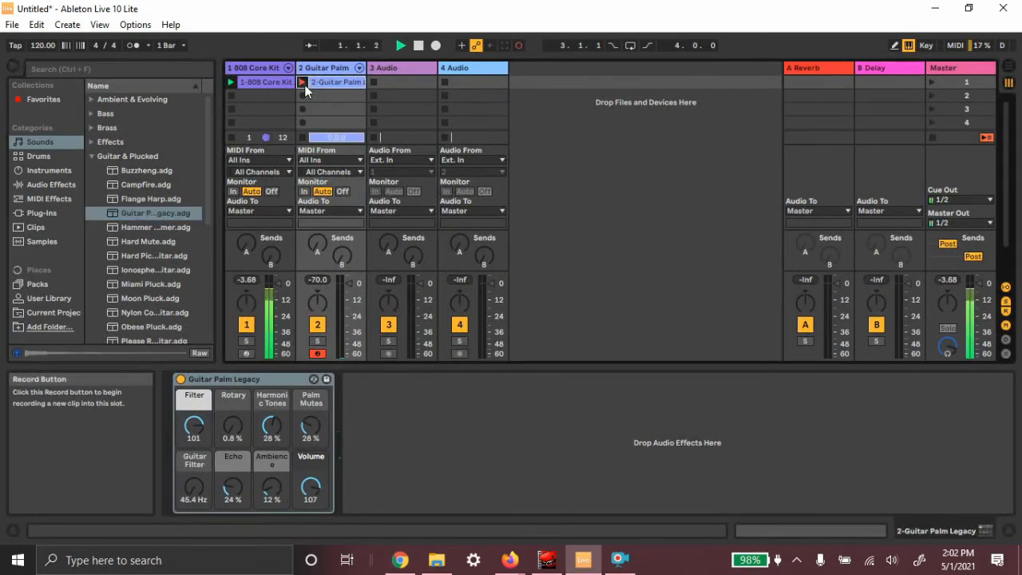
pyautogui.click(231, 96)
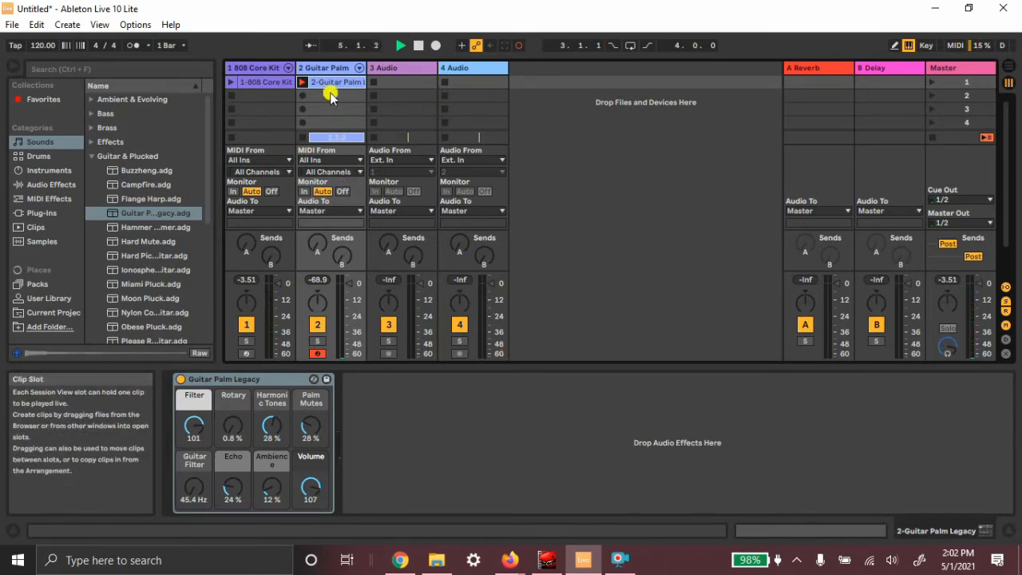
pyautogui.click(419, 45)
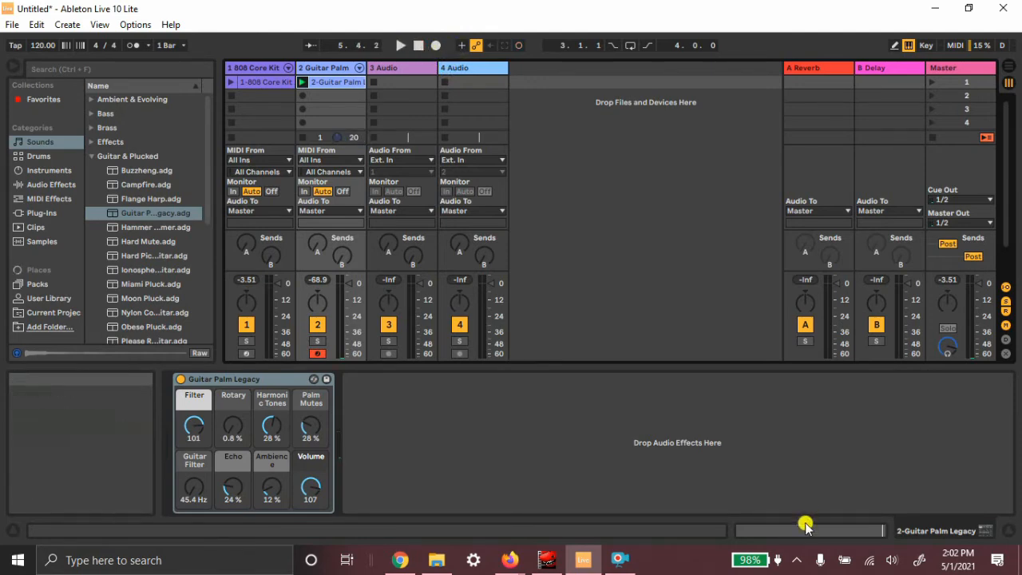
# Open the recorded guitar clip in an enlarged note editor and audition notes on its piano roll
pyautogui.click(800, 531)
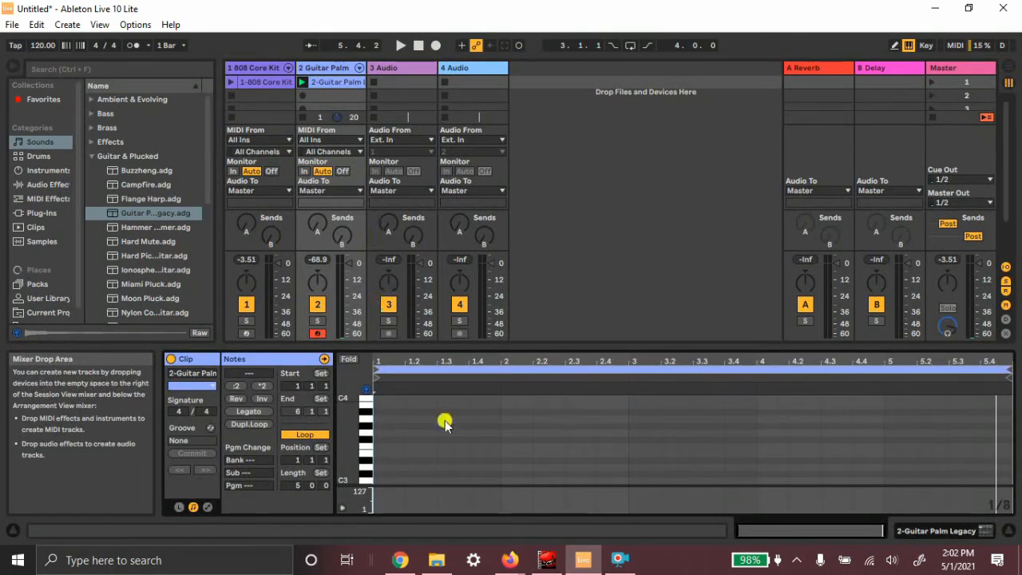
pyautogui.moveTo(652, 347); pyautogui.dragTo(645, 128)
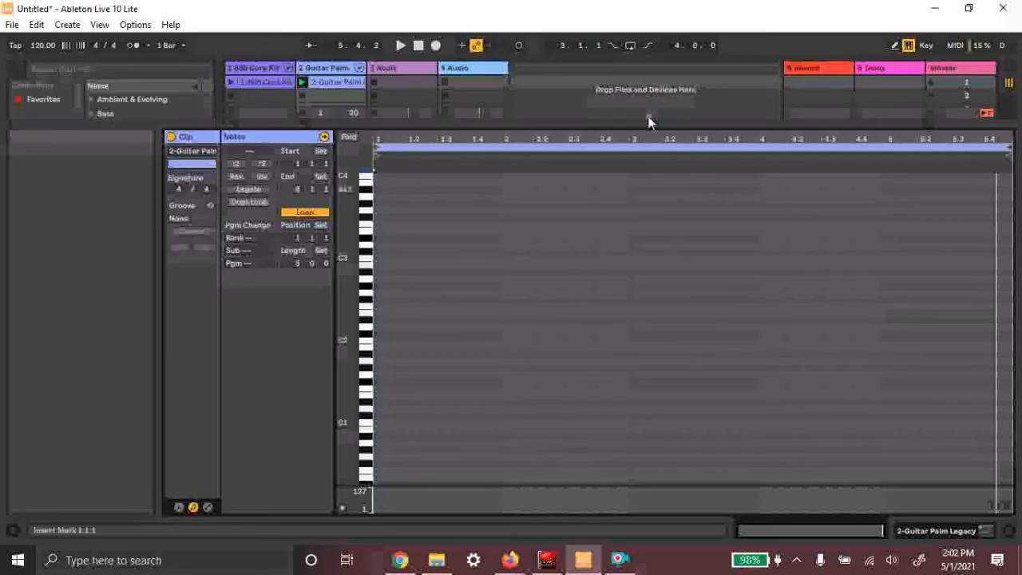
pyautogui.click(365, 342)
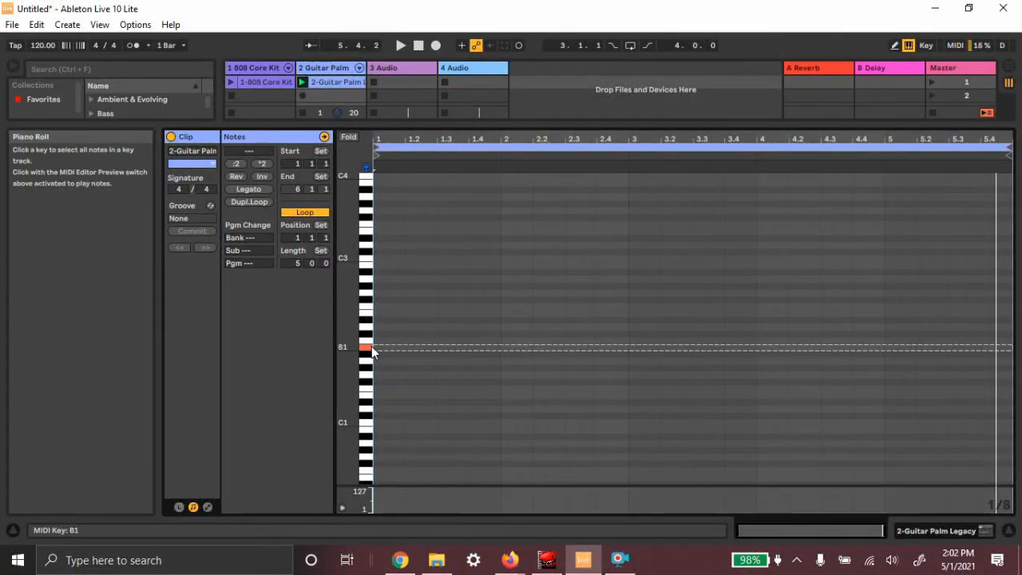
pyautogui.click(384, 303)
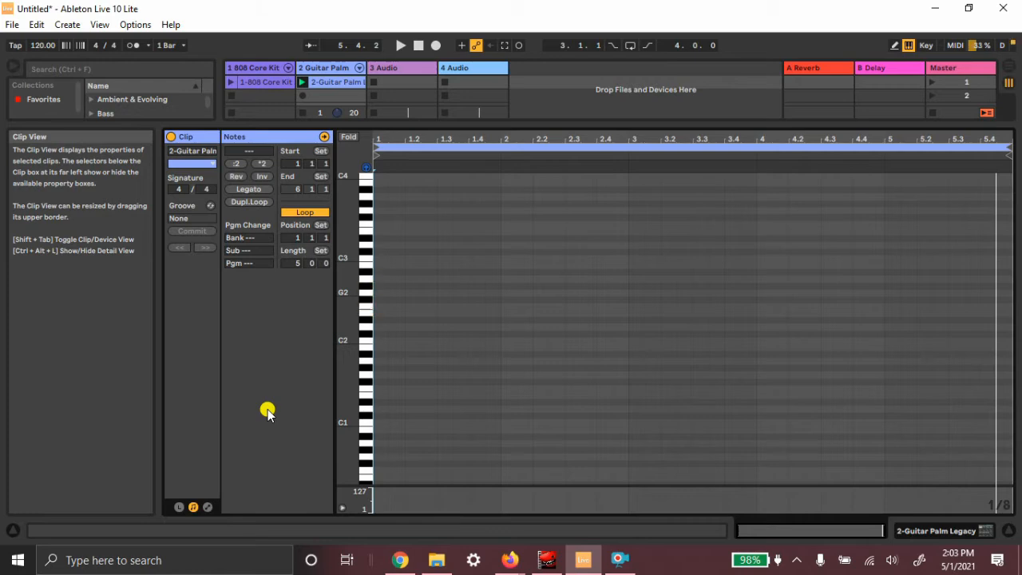
pyautogui.press('a')
pyautogui.press('c')
pyautogui.press('c')
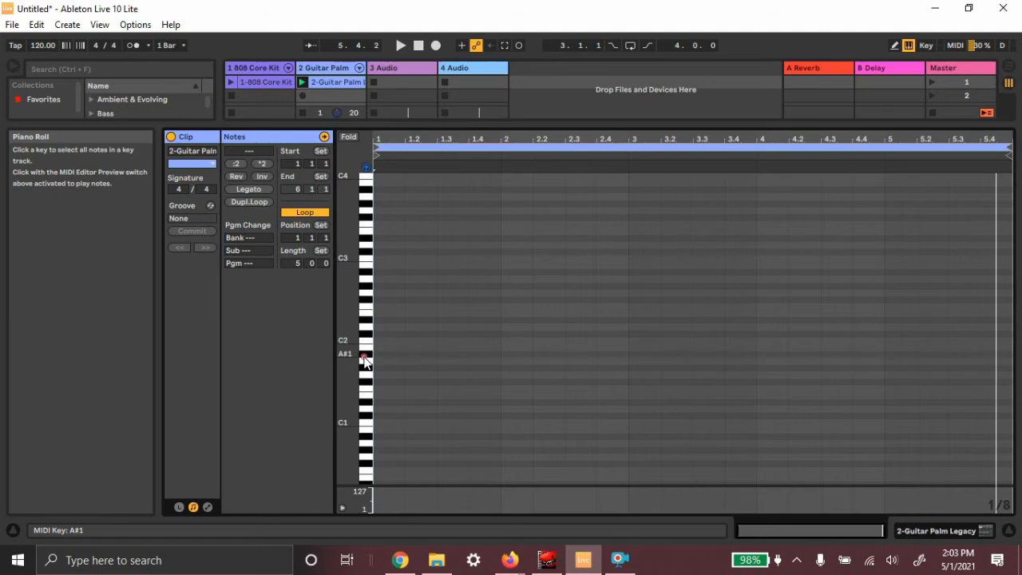
# Add guitar notes E2 at 1.1.1, F#2 at 1.2.1, G2 at 1.2.3, G#2 at 1.4.1 and E2 at 1.4.3
pyautogui.doubleClick(378, 313)
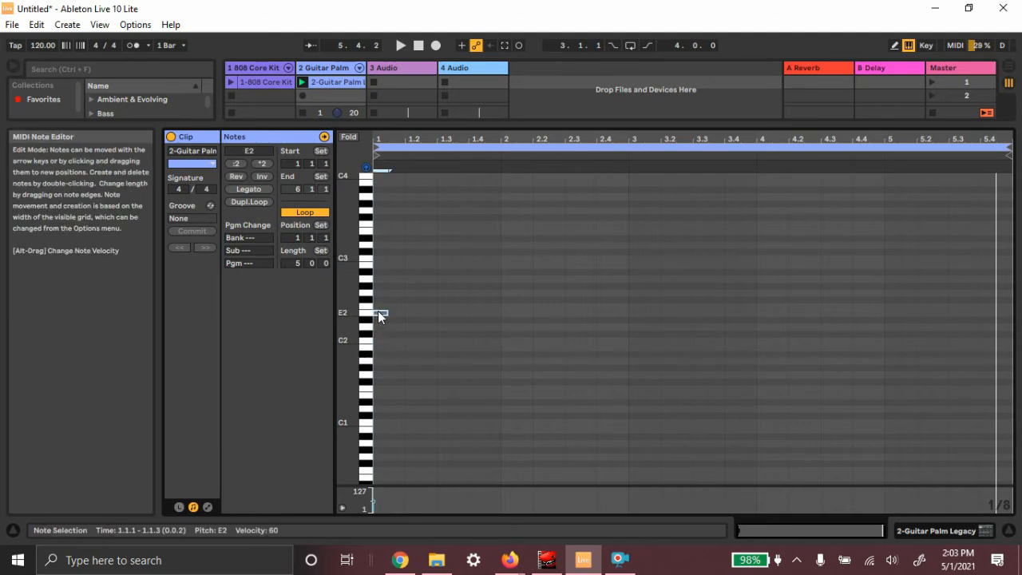
pyautogui.click(394, 312)
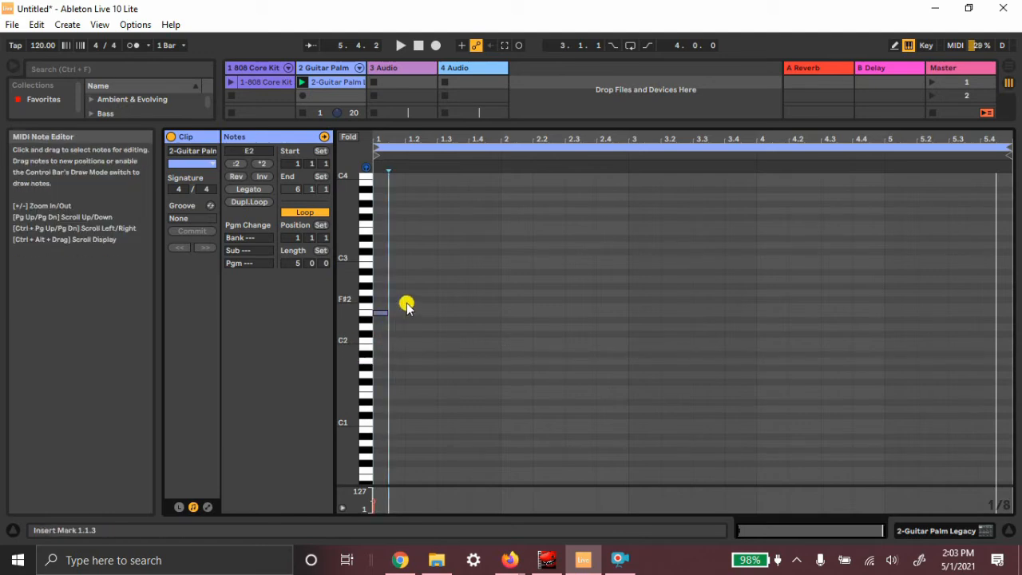
pyautogui.doubleClick(412, 302)
pyautogui.doubleClick(436, 294)
pyautogui.doubleClick(479, 286)
pyautogui.click(488, 295)
pyautogui.doubleClick(492, 313)
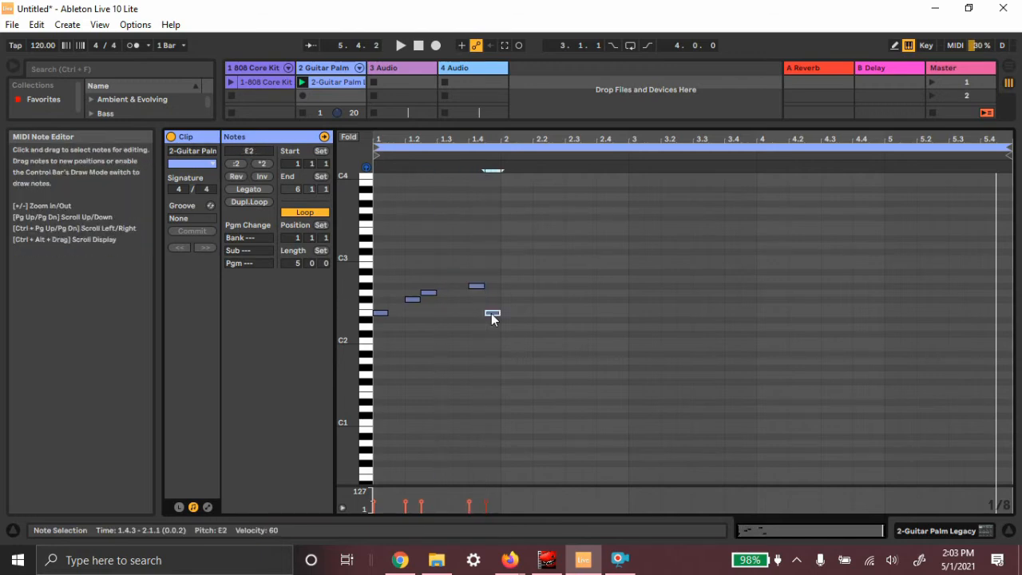
# Copy the five guitar notes, paste them at 2.2.3, 4.2.1 and 3.3.3, and play the clip
pyautogui.moveTo(378, 256); pyautogui.dragTo(538, 365)
pyautogui.hotkey('ctrl', 'c')
pyautogui.click(551, 299)
pyautogui.hotkey('ctrl', 'v')
pyautogui.click(789, 308)
pyautogui.hotkey('ctrl', 'v')
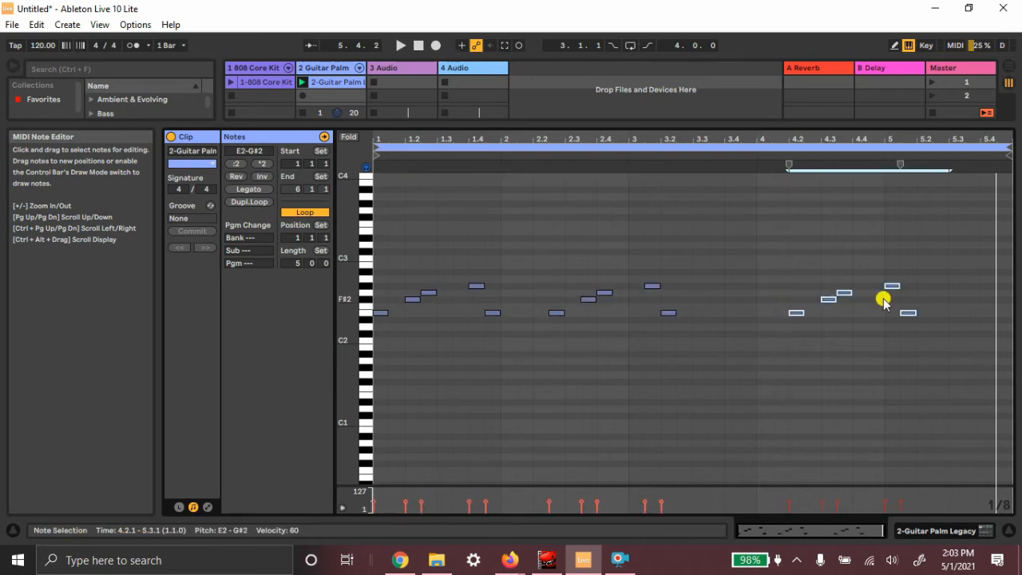
pyautogui.click(716, 232)
pyautogui.hotkey('ctrl', 'v')
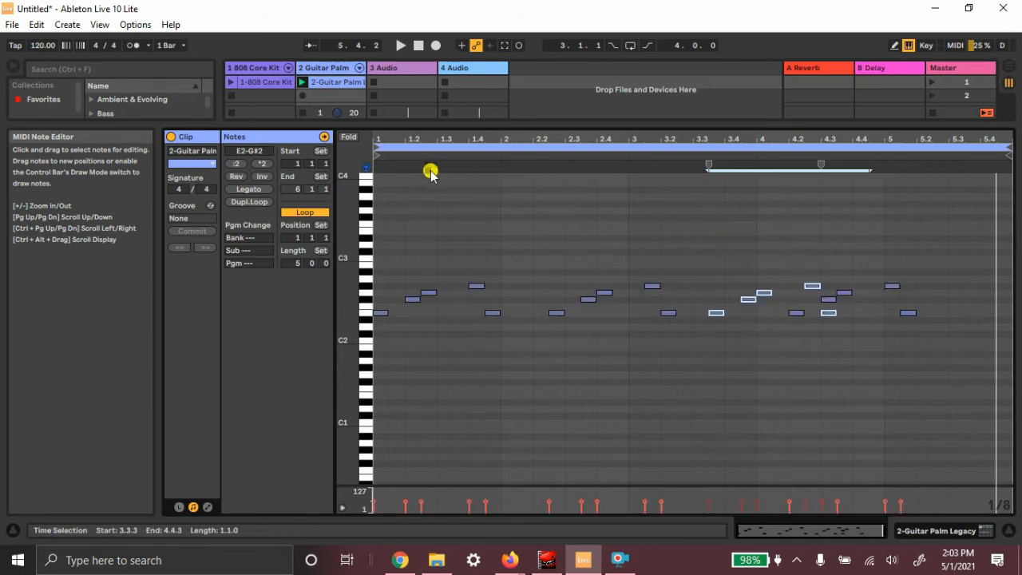
pyautogui.click(401, 45)
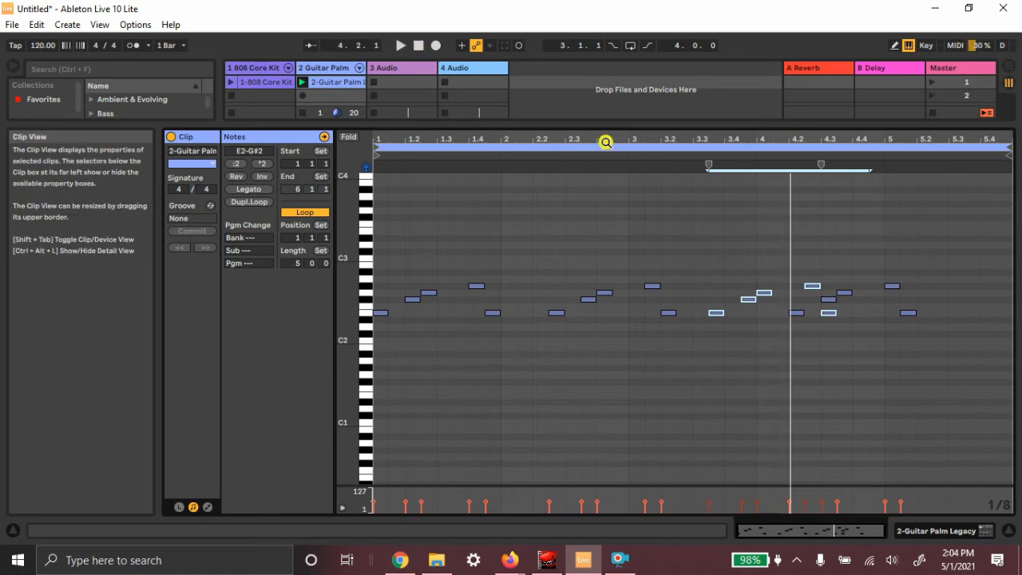
# Shrink the note editor, start recording in the guitar track's third slot, and launch the 808 drum clip with the first guitar clip
pyautogui.moveTo(598, 122); pyautogui.dragTo(597, 386)
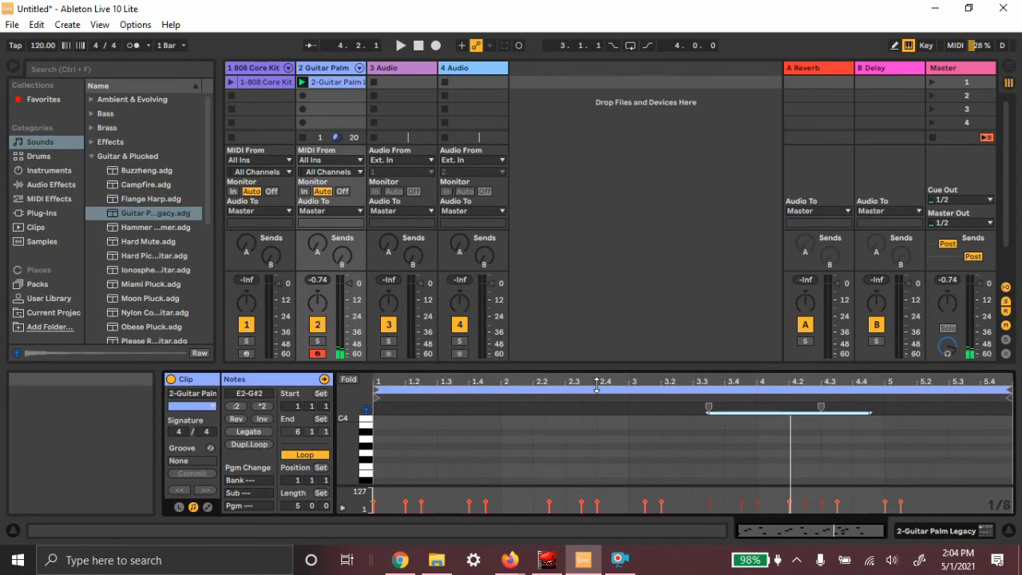
pyautogui.click(302, 109)
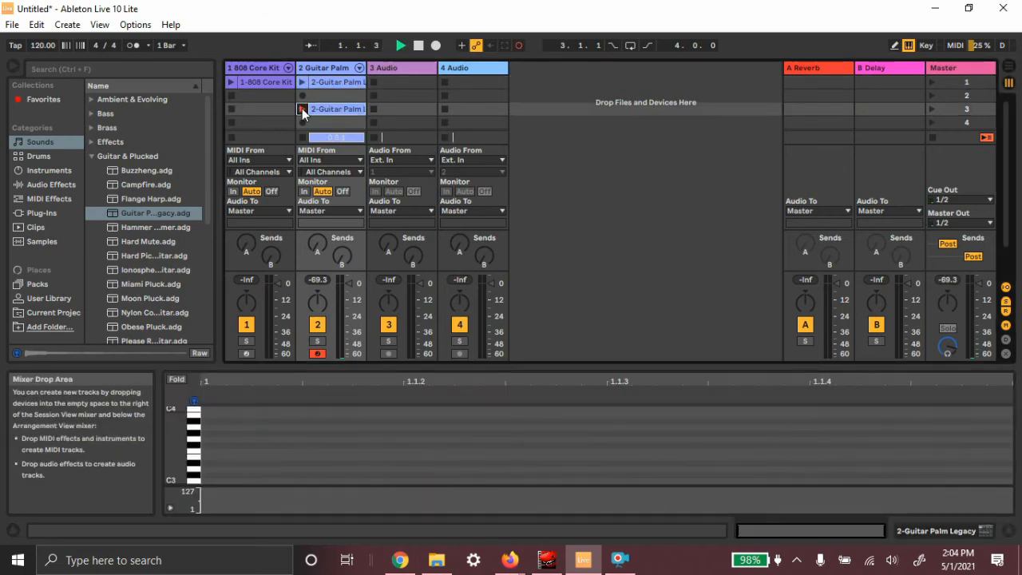
pyautogui.click(231, 83)
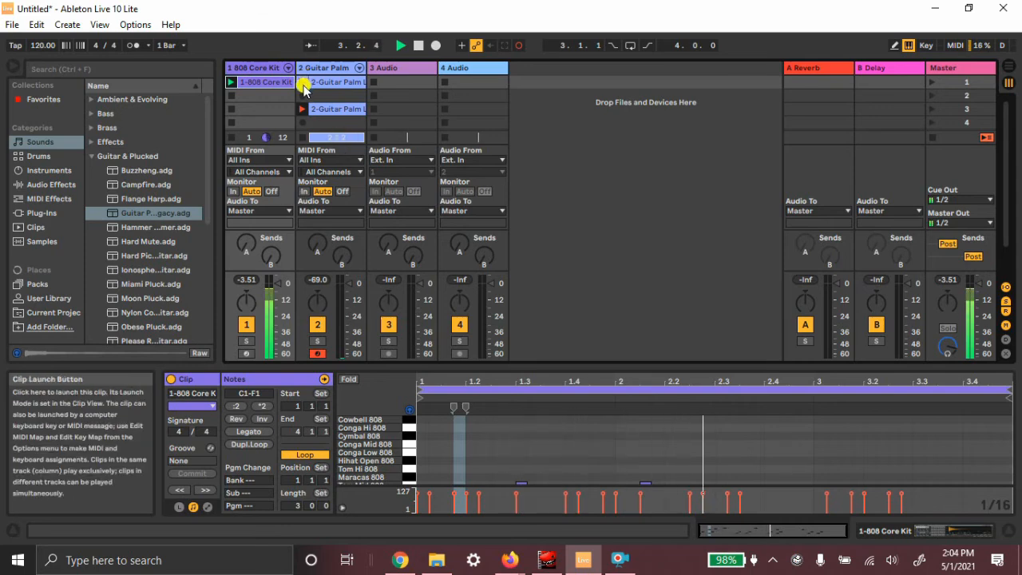
pyautogui.click(302, 83)
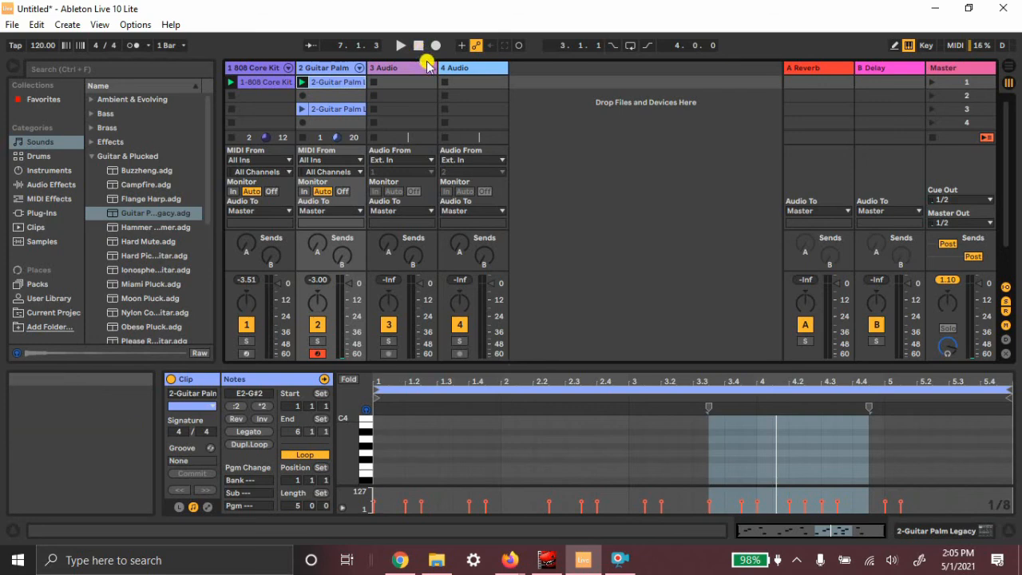
pyautogui.click(617, 563)
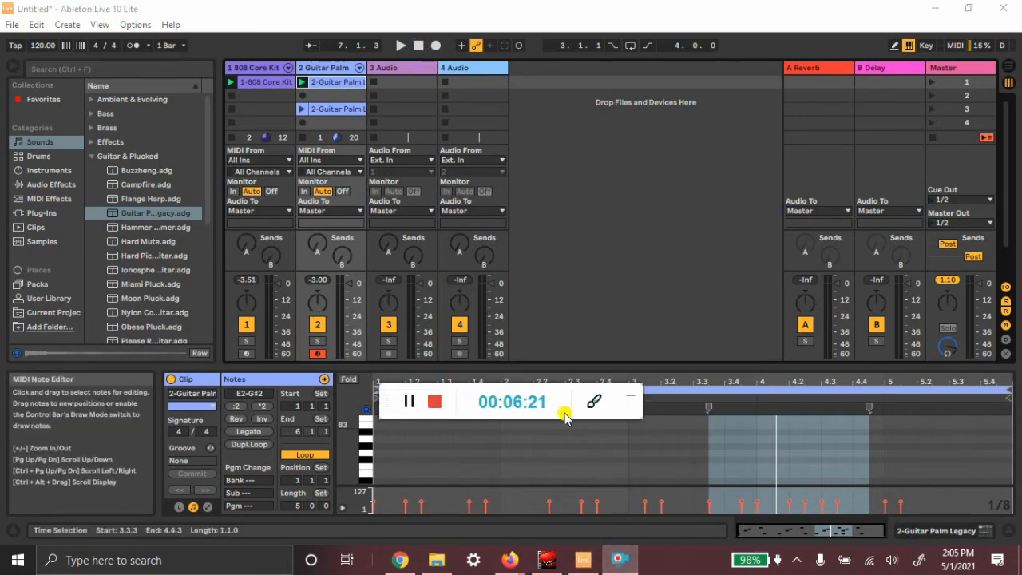